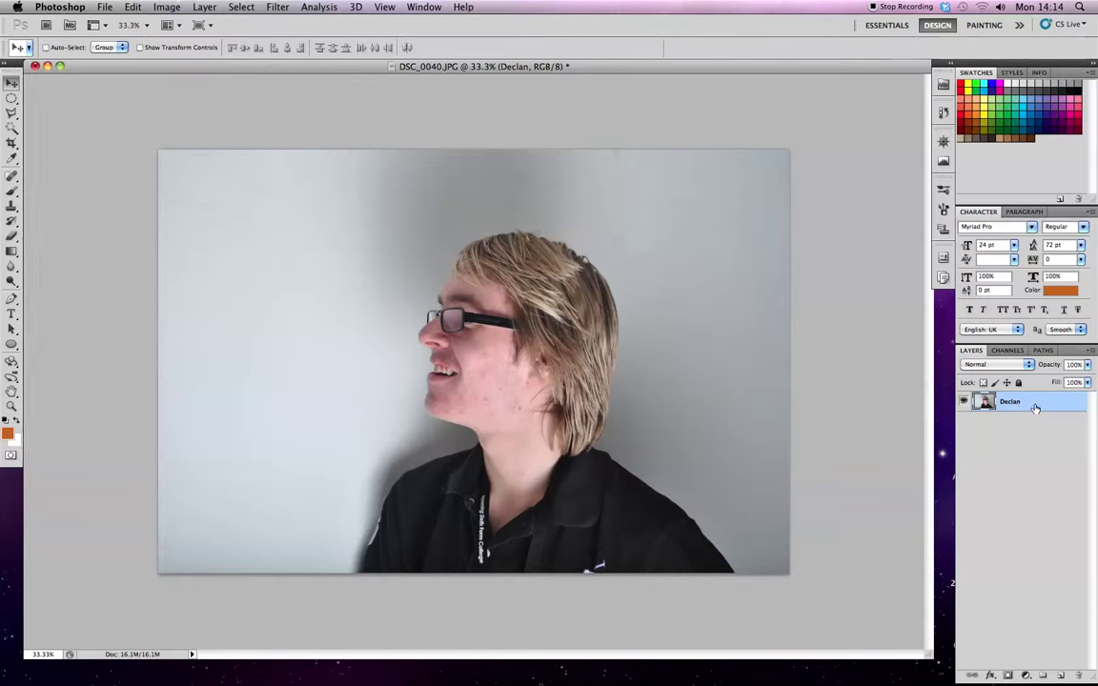
Duplicate the portrait photo layer and hide the original layer beneath it
{"action": "right_click", "coordinate": [1033, 407]}
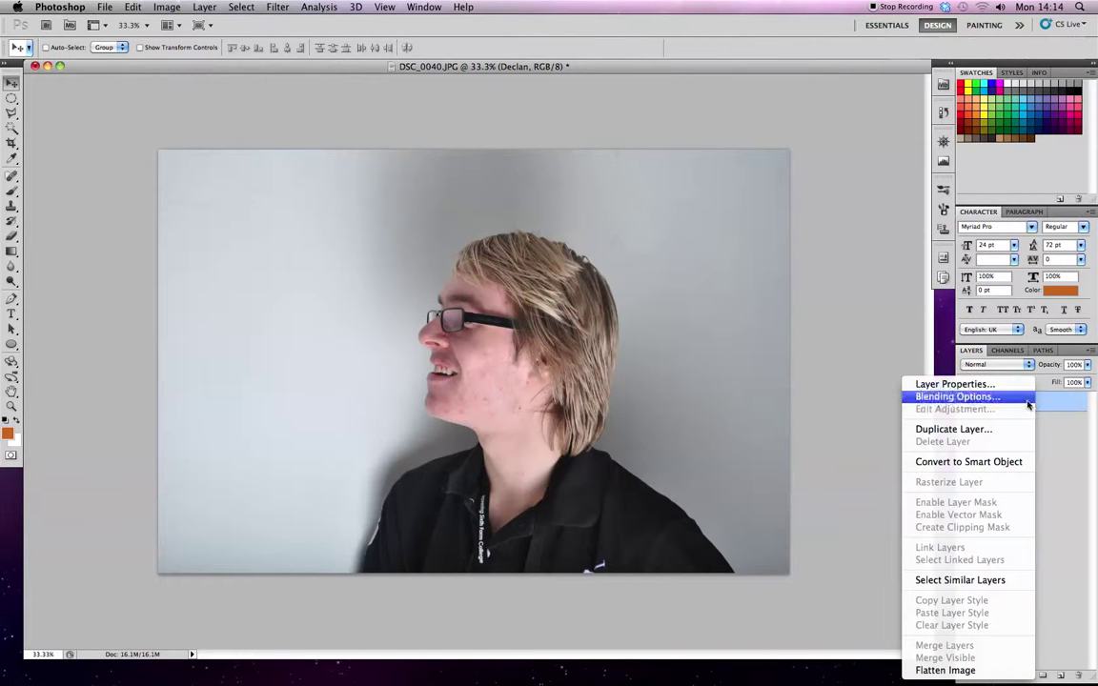
{"action": "left_click", "coordinate": [953, 430]}
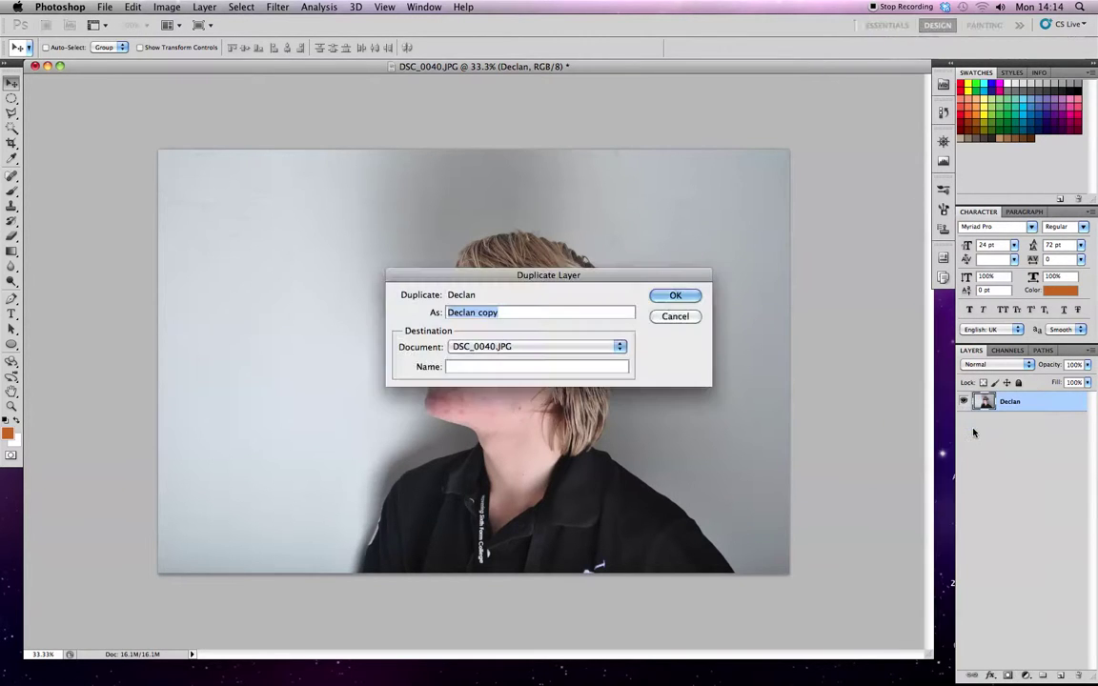
{"action": "left_click", "coordinate": [676, 296]}
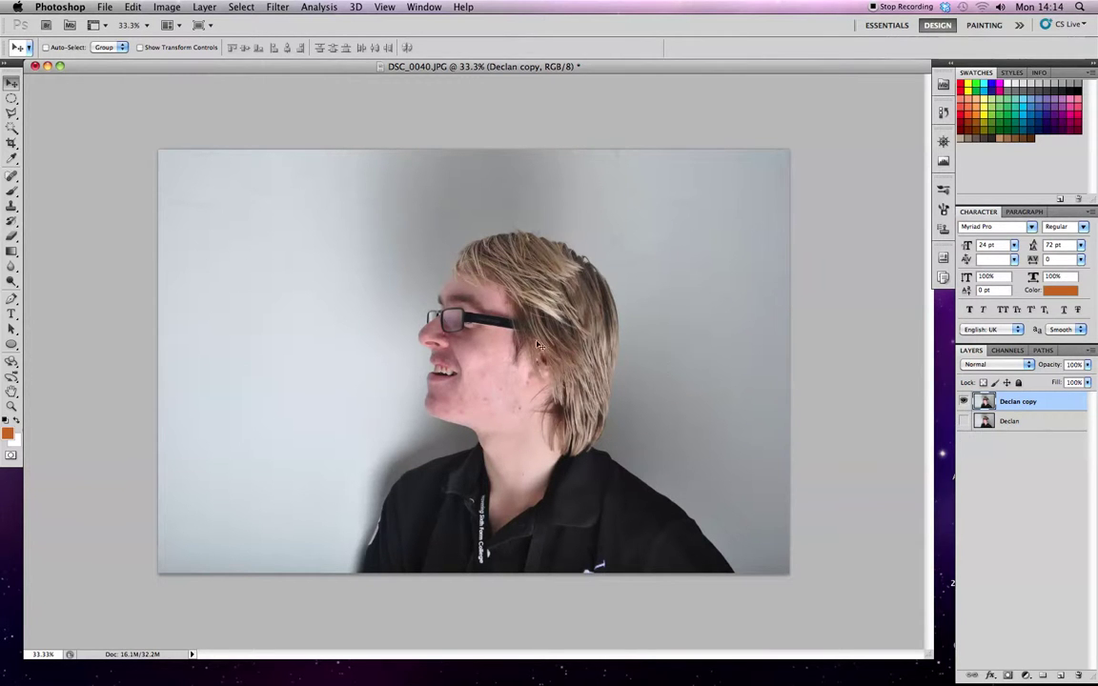
Select the whole grey wall around the person with the Magic Wand, adding the shadowed areas behind the head and under the chin
{"action": "key", "text": "i"}
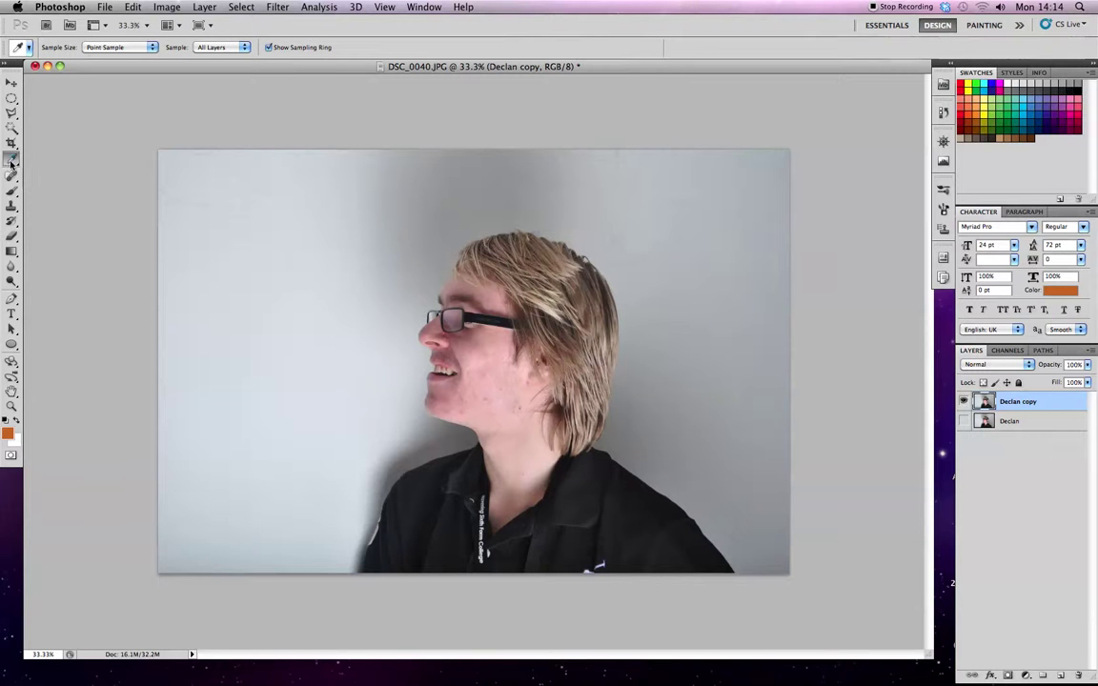
{"action": "left_click", "coordinate": [12, 128]}
{"action": "left_click_drag", "start_coordinate": [58, 138], "coordinate": [59, 140]}
{"action": "left_click", "coordinate": [286, 245]}
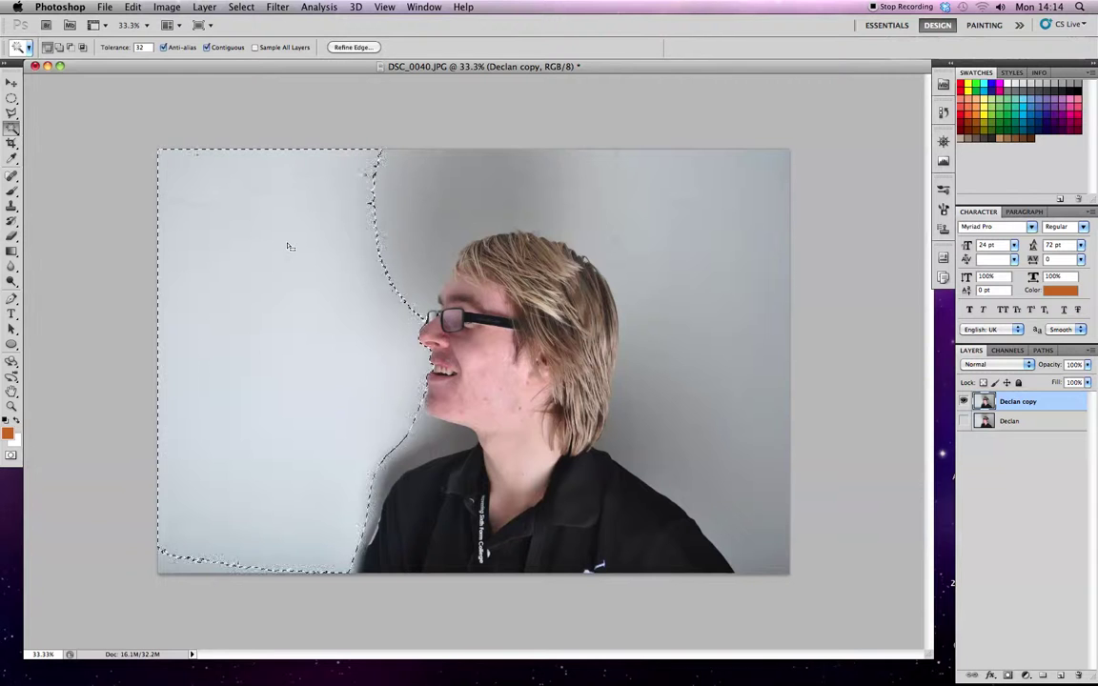
{"action": "left_click", "coordinate": [439, 227], "text": "shift"}
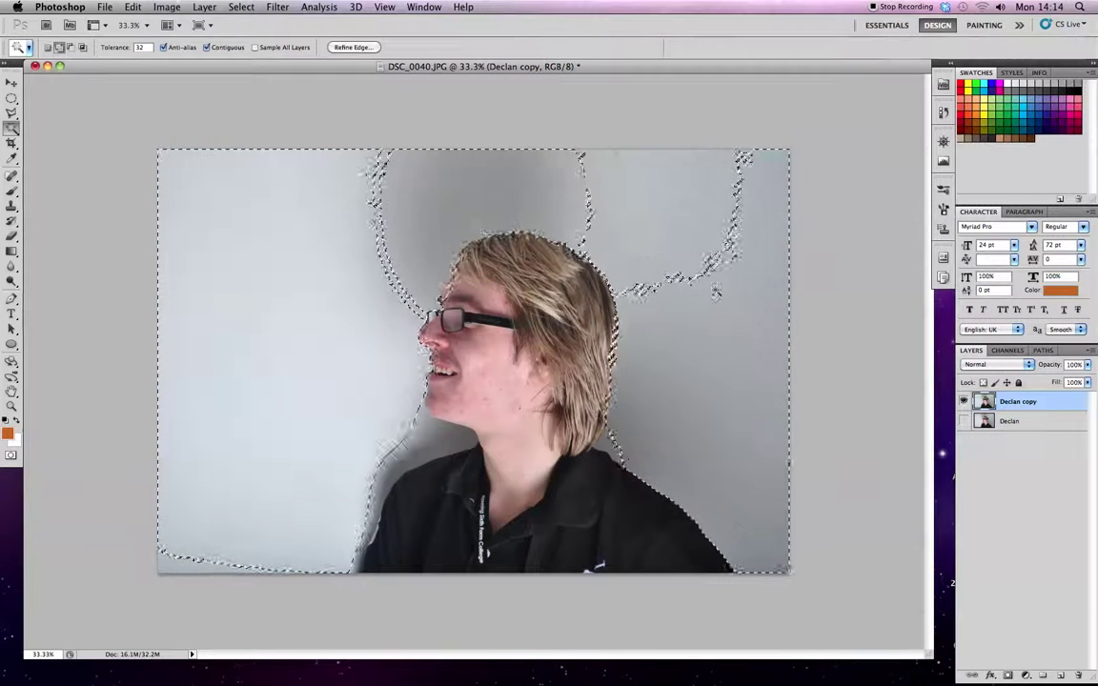
{"action": "left_click", "coordinate": [693, 243], "text": "shift"}
{"action": "left_click", "coordinate": [417, 445], "text": "shift"}
{"action": "left_click", "coordinate": [423, 447], "text": "shift"}
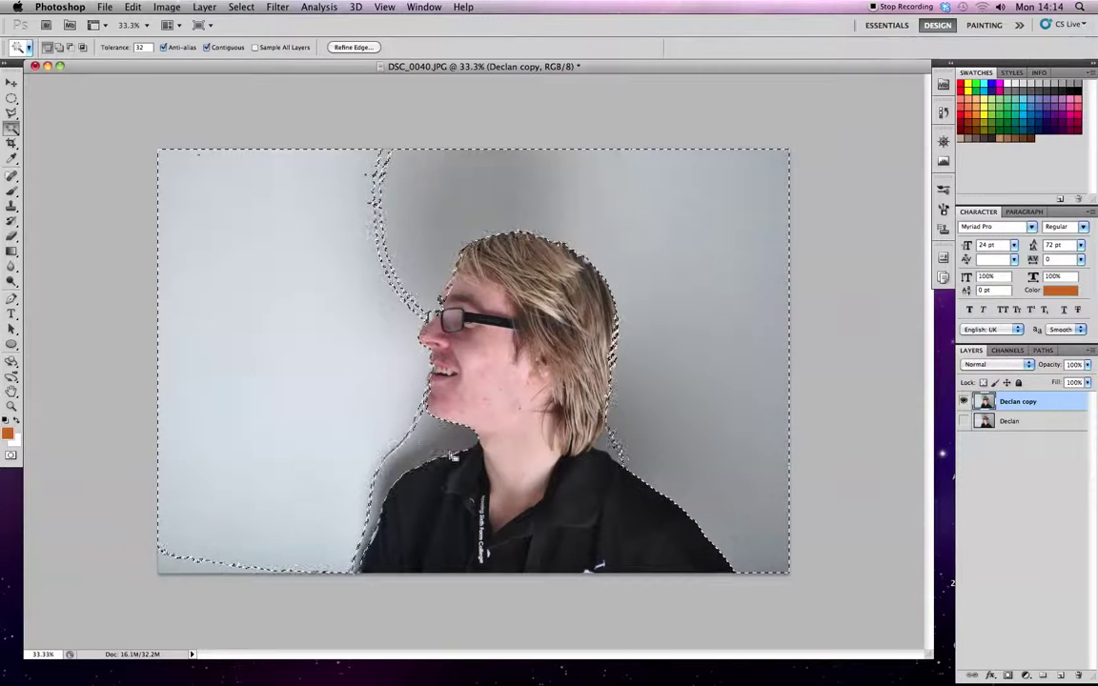
{"action": "left_click", "coordinate": [412, 435], "text": "shift"}
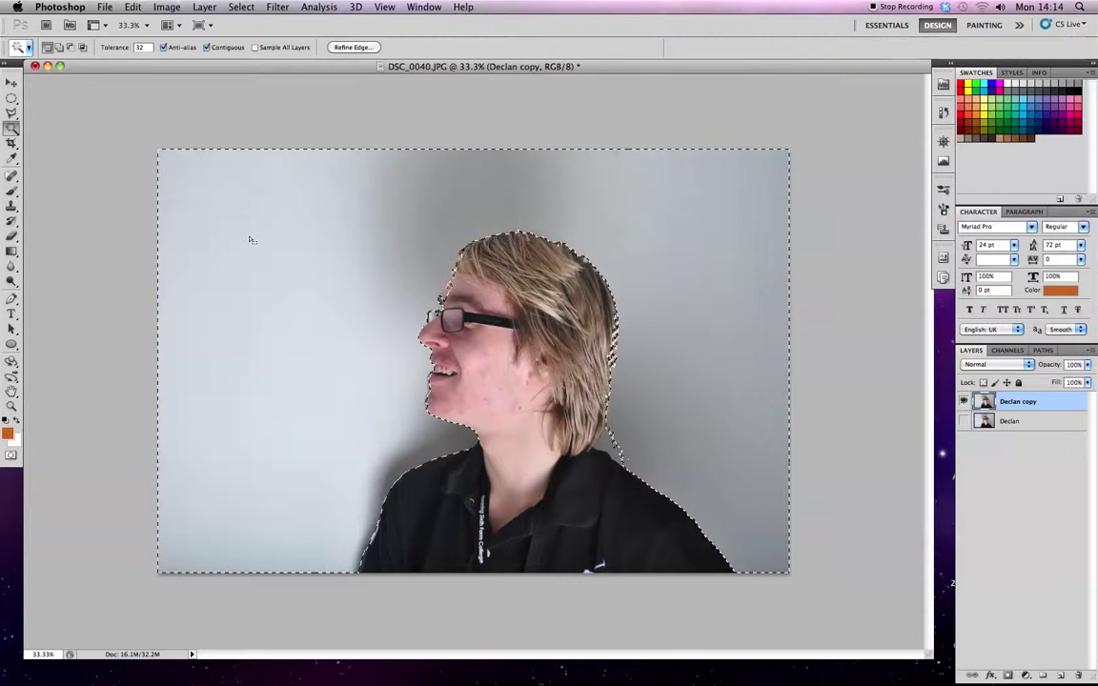
Refine the background selection where the hair tips meet the collar, using the Quick Selection tool
{"action": "left_click_drag", "start_coordinate": [13, 134], "coordinate": [52, 122]}
{"action": "scroll", "coordinate": [497, 381], "scroll_direction": "down", "scroll_amount": 2}
{"action": "scroll", "coordinate": [476, 356], "scroll_direction": "up", "scroll_amount": 8}
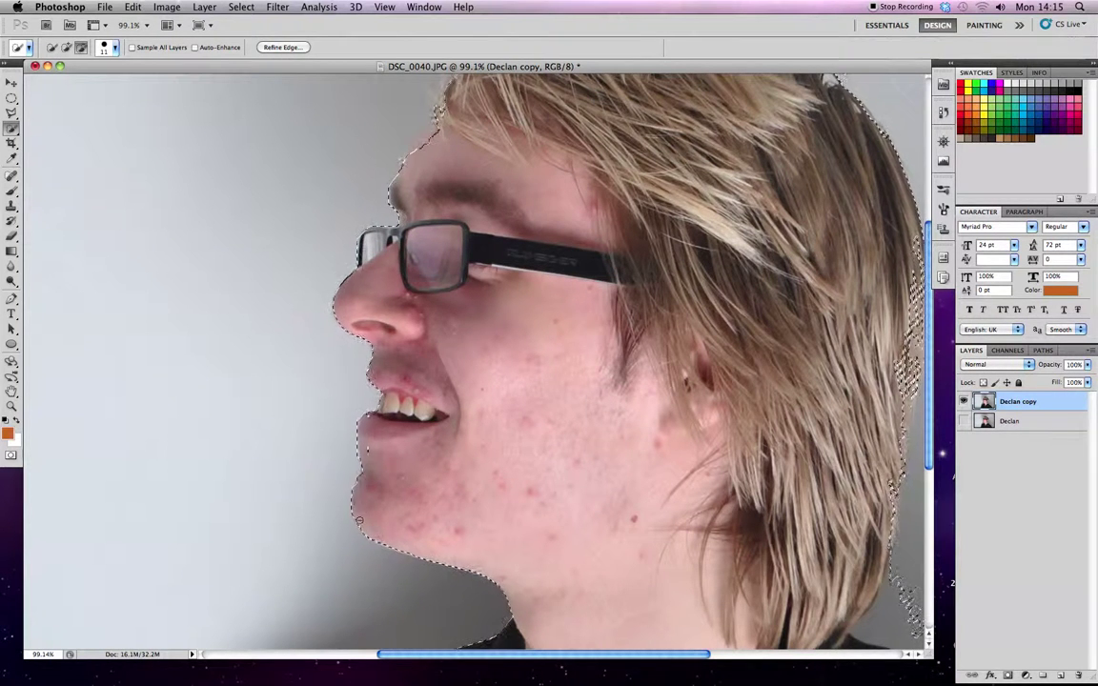
{"action": "scroll", "coordinate": [403, 476], "scroll_direction": "down", "scroll_amount": 10}
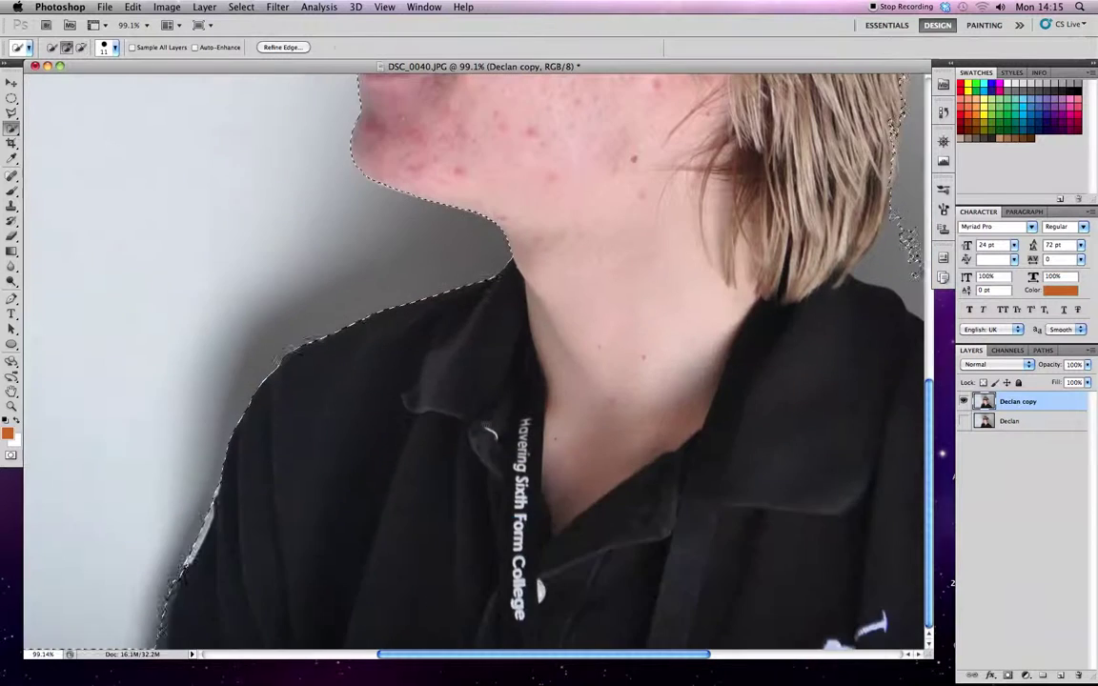
{"action": "scroll", "coordinate": [487, 422], "scroll_direction": "right", "scroll_amount": 5}
{"action": "left_click", "coordinate": [557, 291], "text": "alt"}
{"action": "left_click", "coordinate": [539, 260], "text": "alt"}
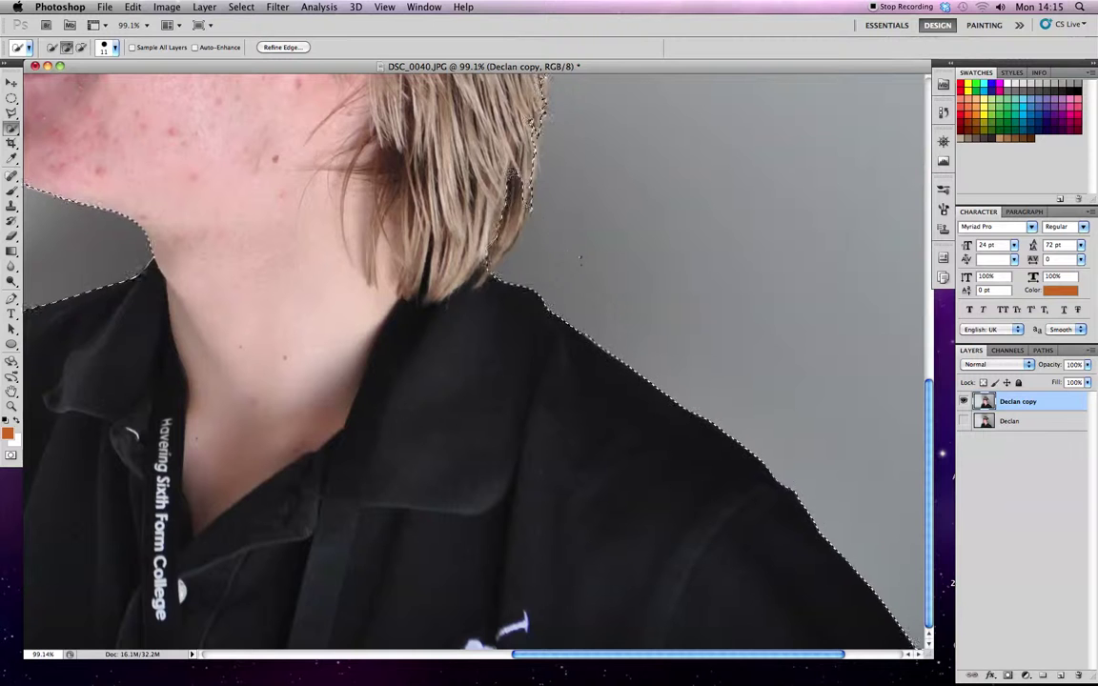
{"action": "left_click", "coordinate": [518, 221], "text": "alt"}
{"action": "key", "text": "super+z"}
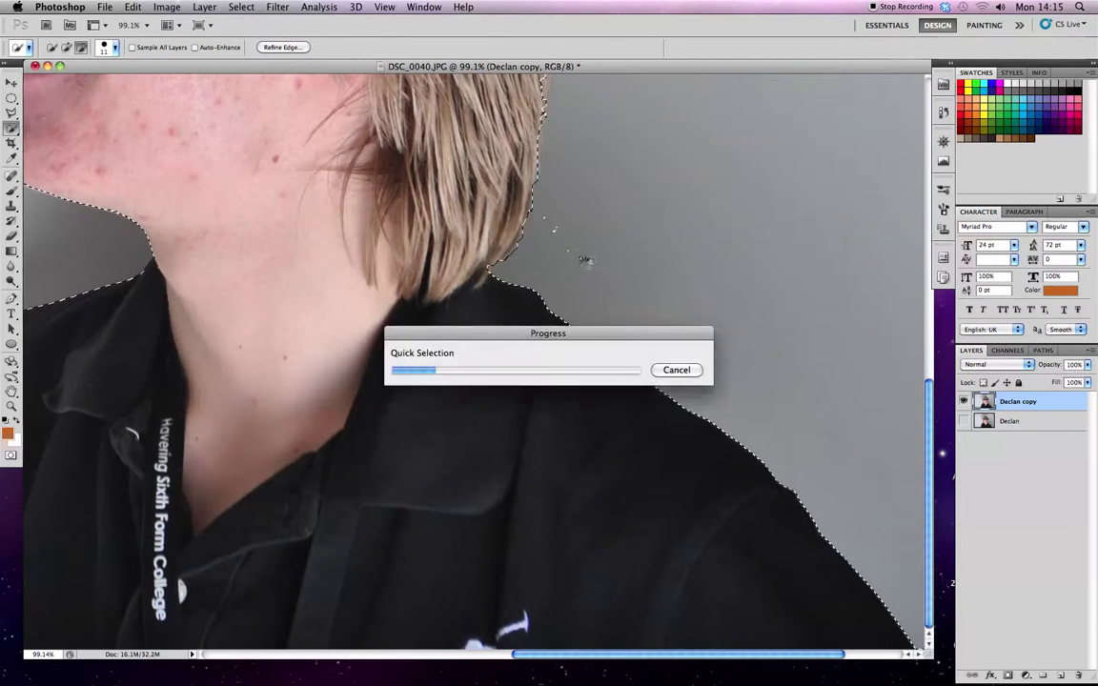
{"action": "left_click", "coordinate": [550, 226], "text": "alt"}
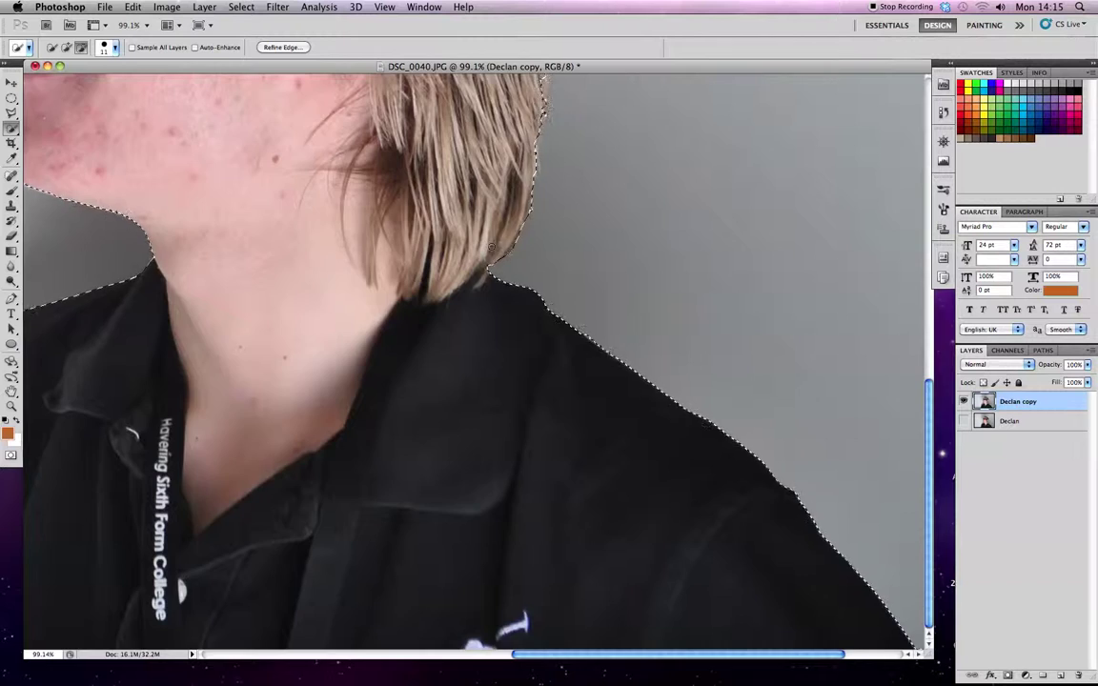
Clean up the selection edge along the back of the hair with the Quick Selection tool
{"action": "scroll", "coordinate": [515, 250], "scroll_direction": "up", "scroll_amount": 10}
{"action": "scroll", "coordinate": [530, 254], "scroll_direction": "down", "scroll_amount": 1}
{"action": "scroll", "coordinate": [477, 327], "scroll_direction": "down", "scroll_amount": 3}
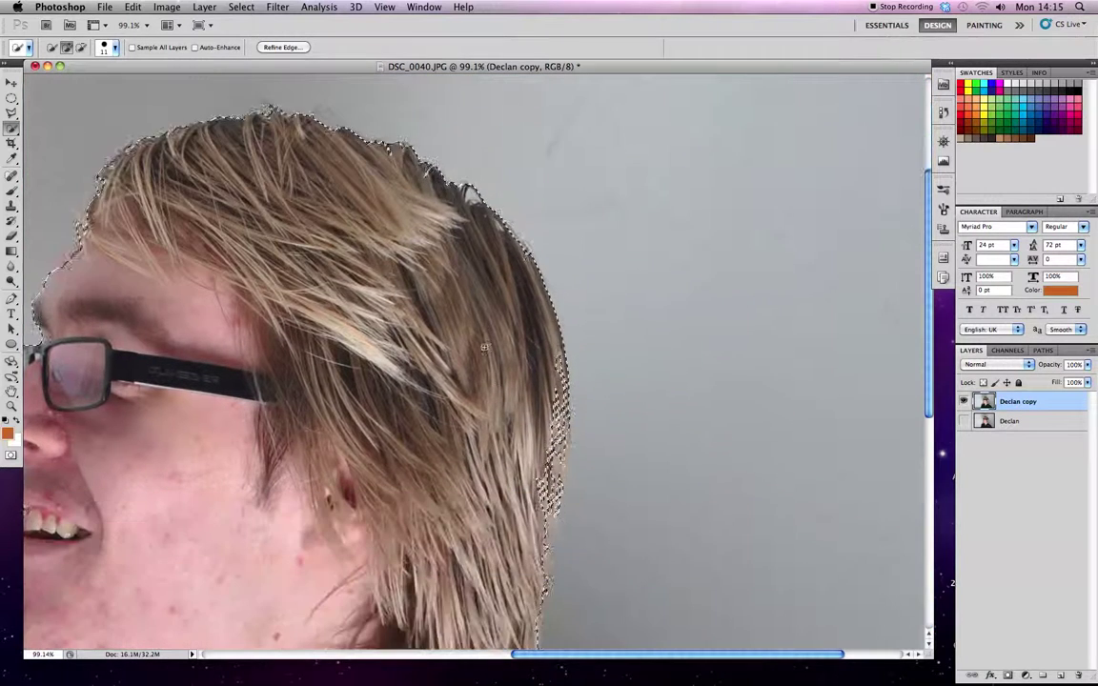
{"action": "mouse_move", "coordinate": [538, 475]}
{"action": "left_mouse_down"}
{"action": "mouse_move", "coordinate": [558, 429]}
{"action": "mouse_move", "coordinate": [547, 589]}
{"action": "left_mouse_up"}
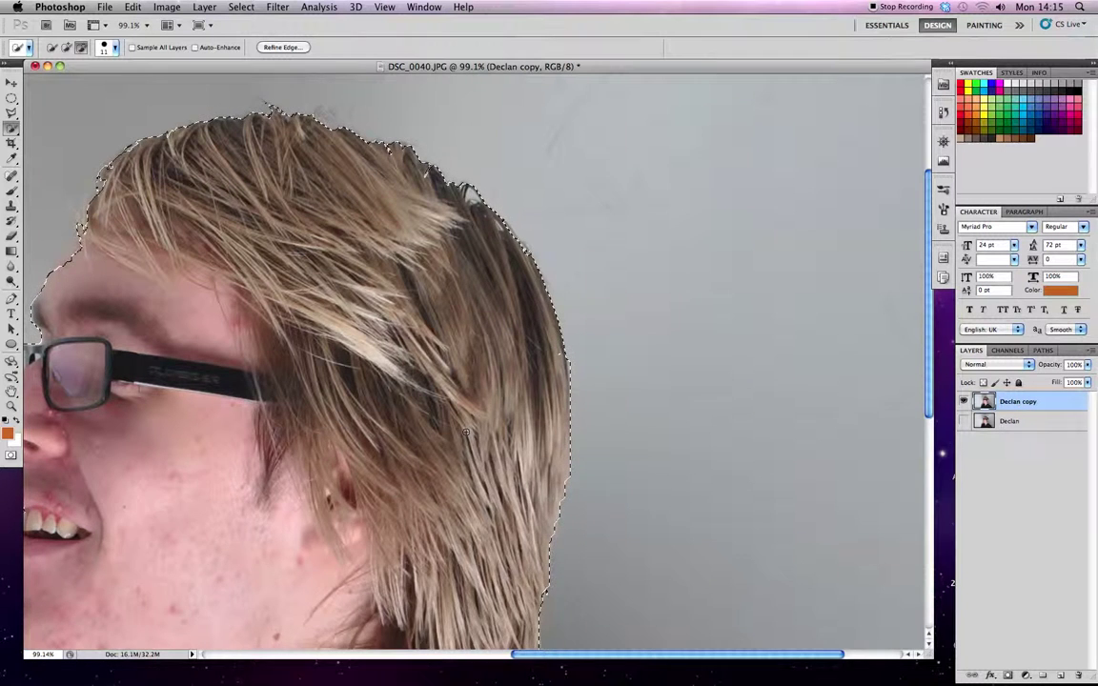
Tidy the selection edge where the front of the hair meets the forehead
{"action": "scroll", "coordinate": [428, 297], "scroll_direction": "up", "scroll_amount": 5}
{"action": "scroll", "coordinate": [284, 308], "scroll_direction": "left", "scroll_amount": 5}
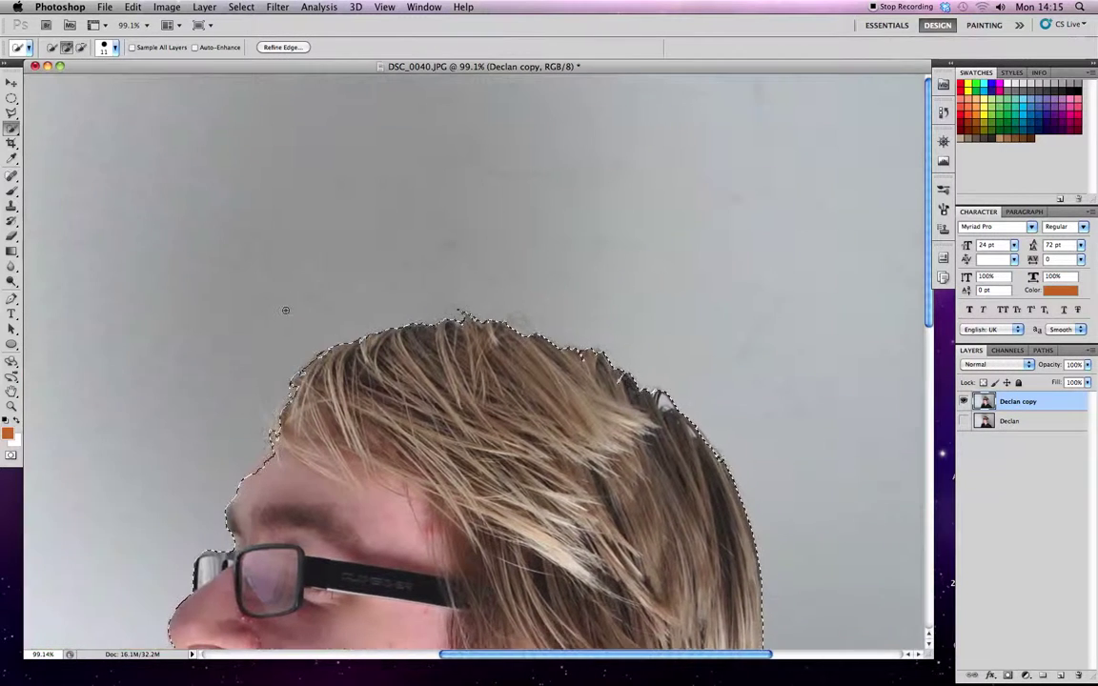
{"action": "left_click", "coordinate": [284, 409]}
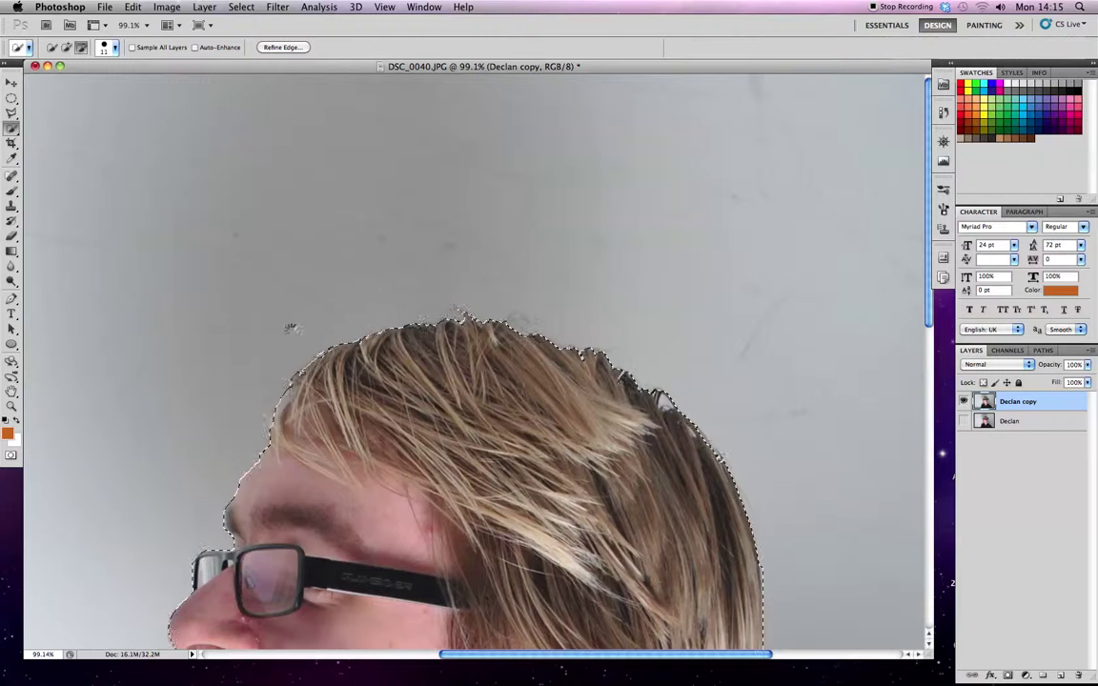
Feather the background selection with a radius of 2 pixels
{"action": "scroll", "coordinate": [291, 328], "scroll_direction": "down", "scroll_amount": 5}
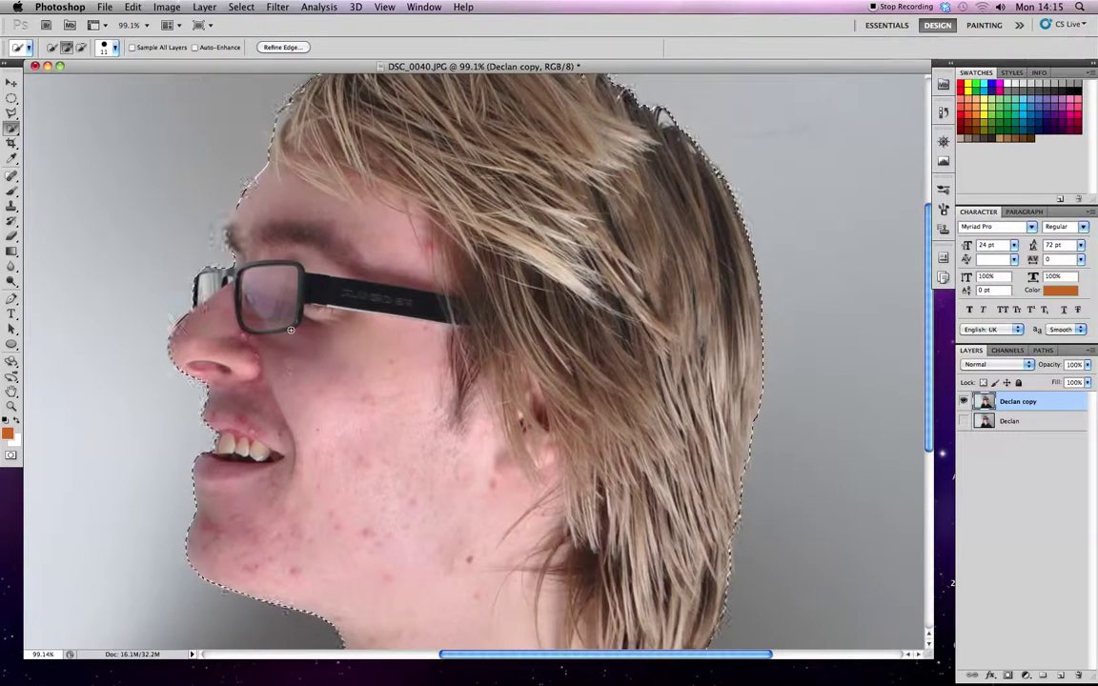
{"action": "scroll", "coordinate": [290, 329], "scroll_direction": "down", "scroll_amount": 8}
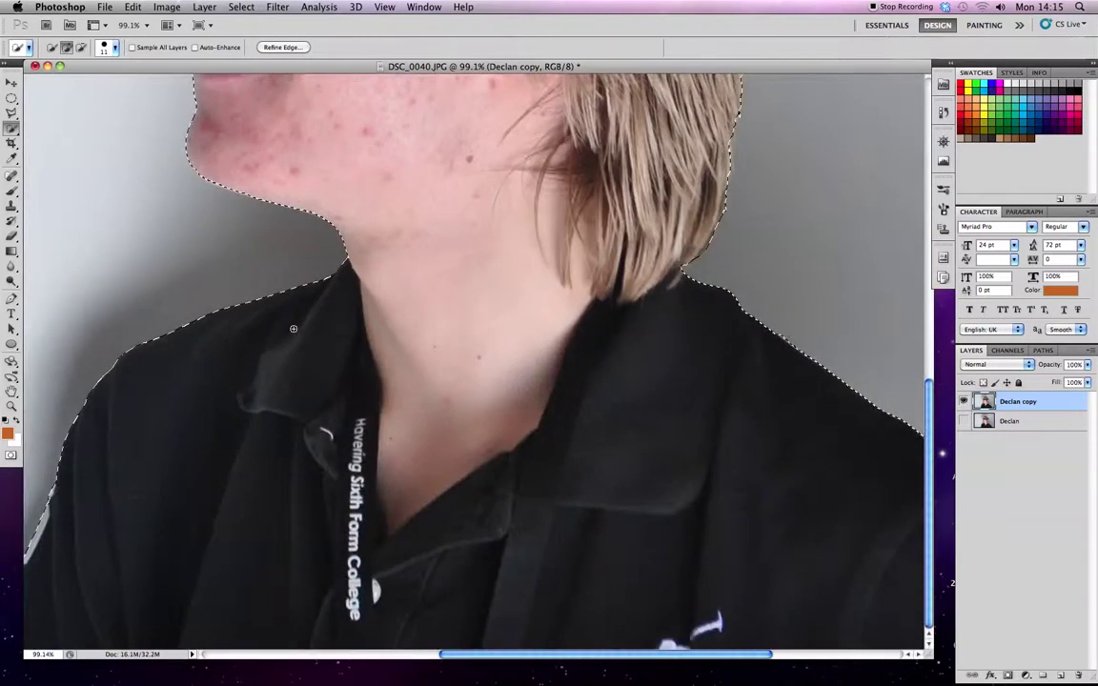
{"action": "scroll", "coordinate": [294, 329], "scroll_direction": "down", "scroll_amount": 5}
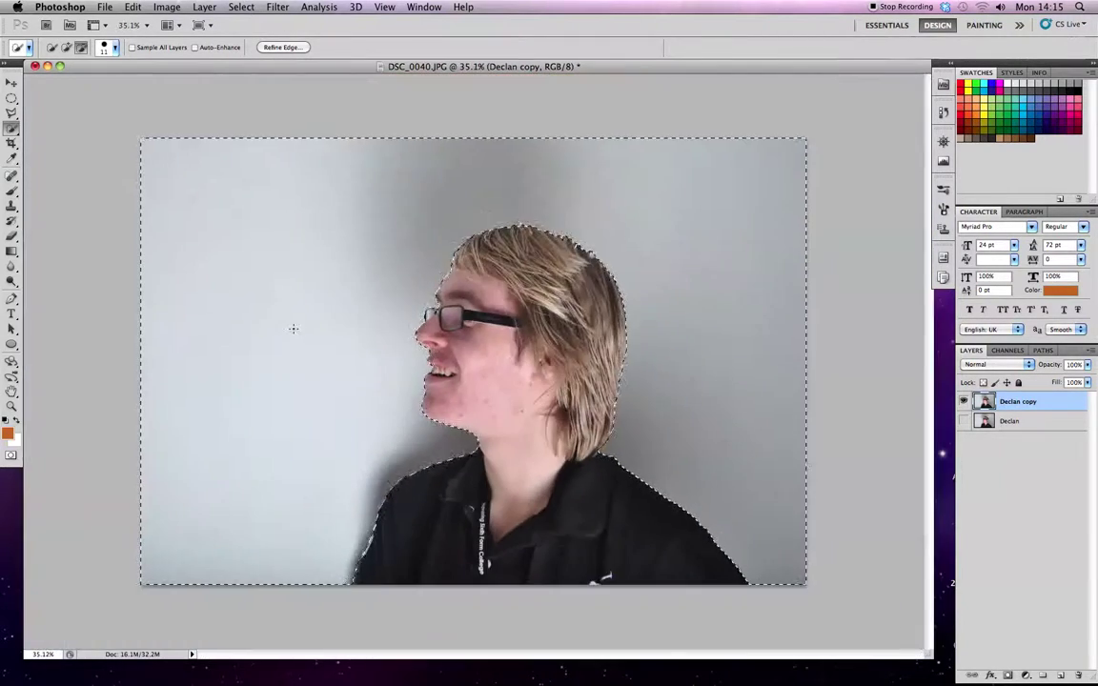
{"action": "scroll", "coordinate": [293, 329], "scroll_direction": "up", "scroll_amount": 1}
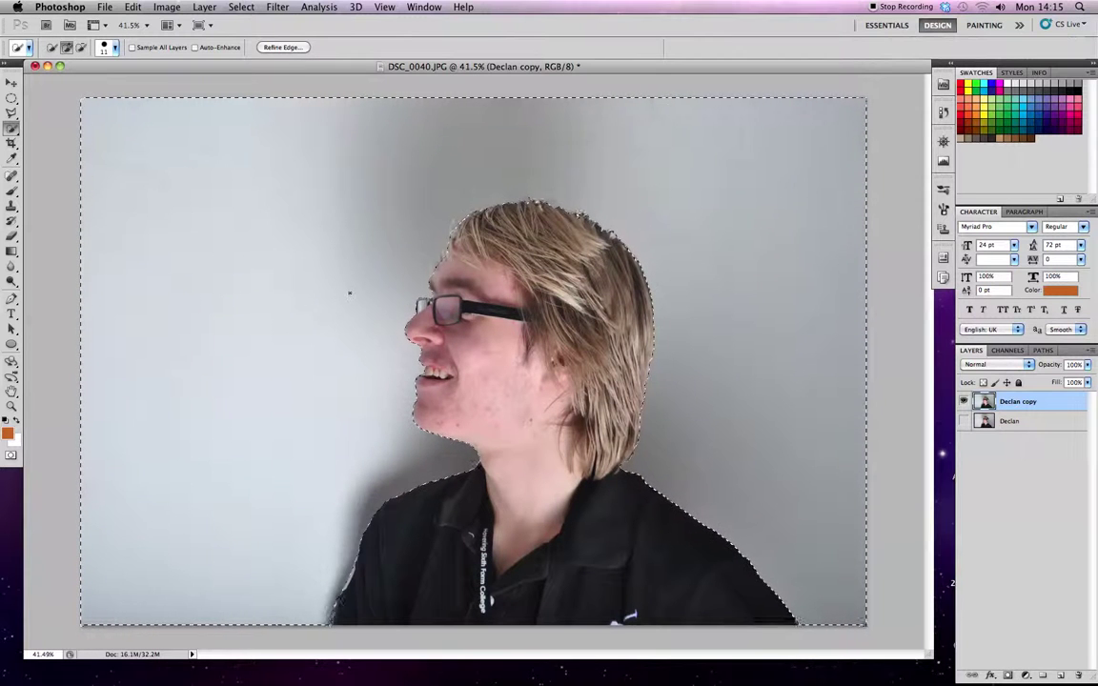
{"action": "left_click", "coordinate": [278, 7]}
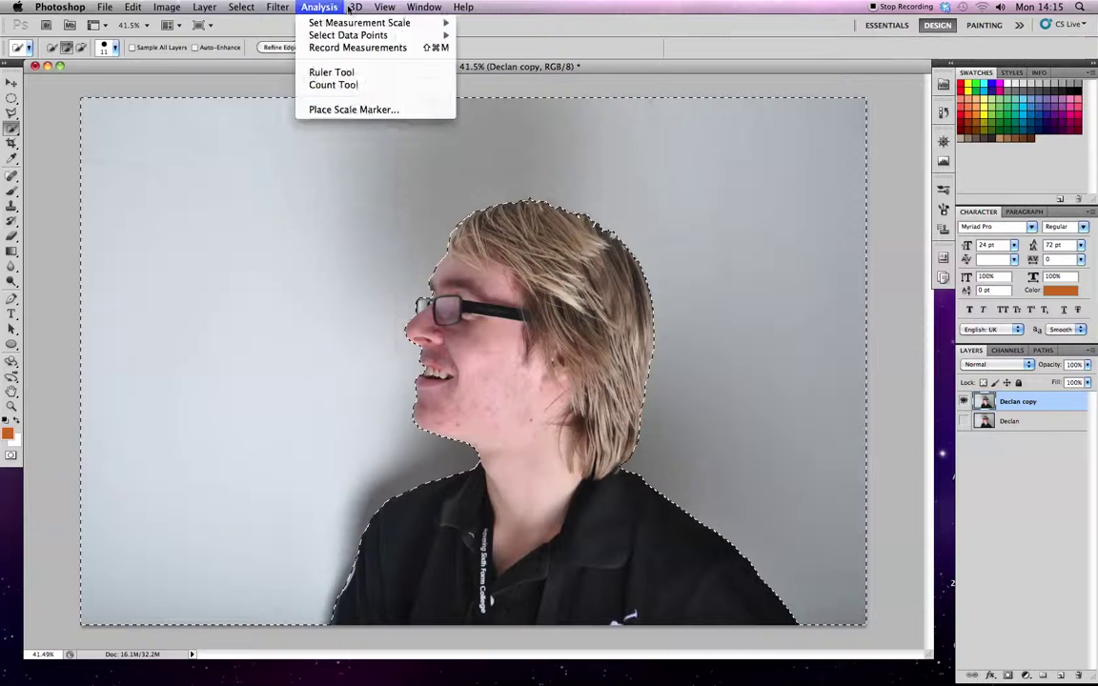
{"action": "mouse_move", "coordinate": [466, 7]}
{"action": "type", "text": "feat"}
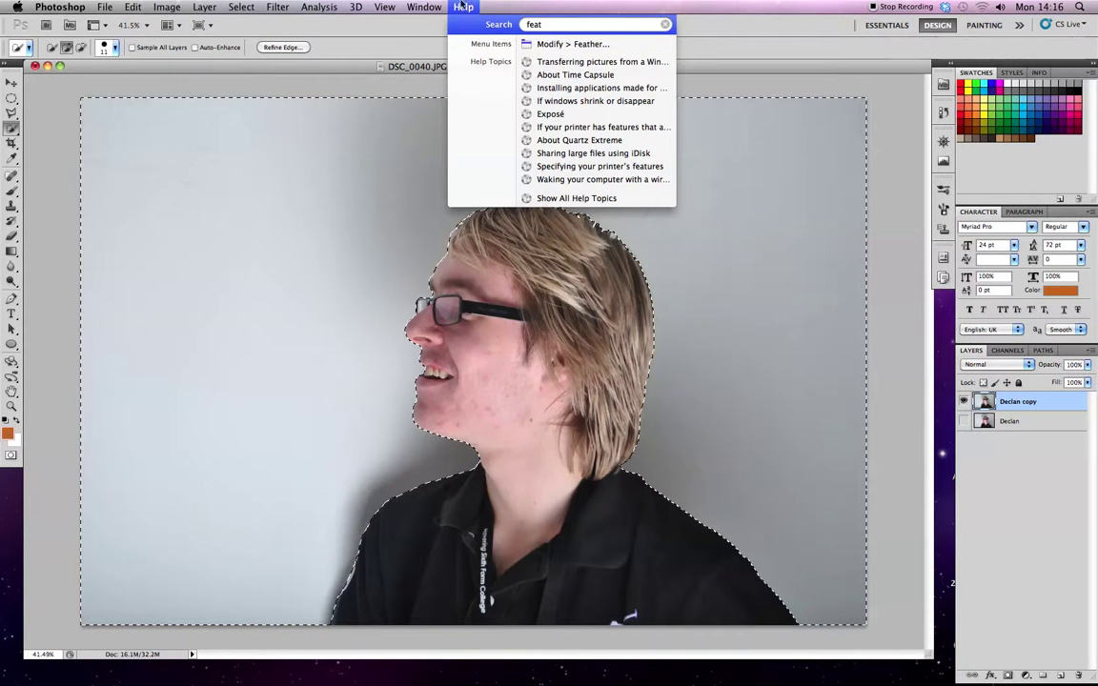
{"action": "left_click", "coordinate": [553, 45]}
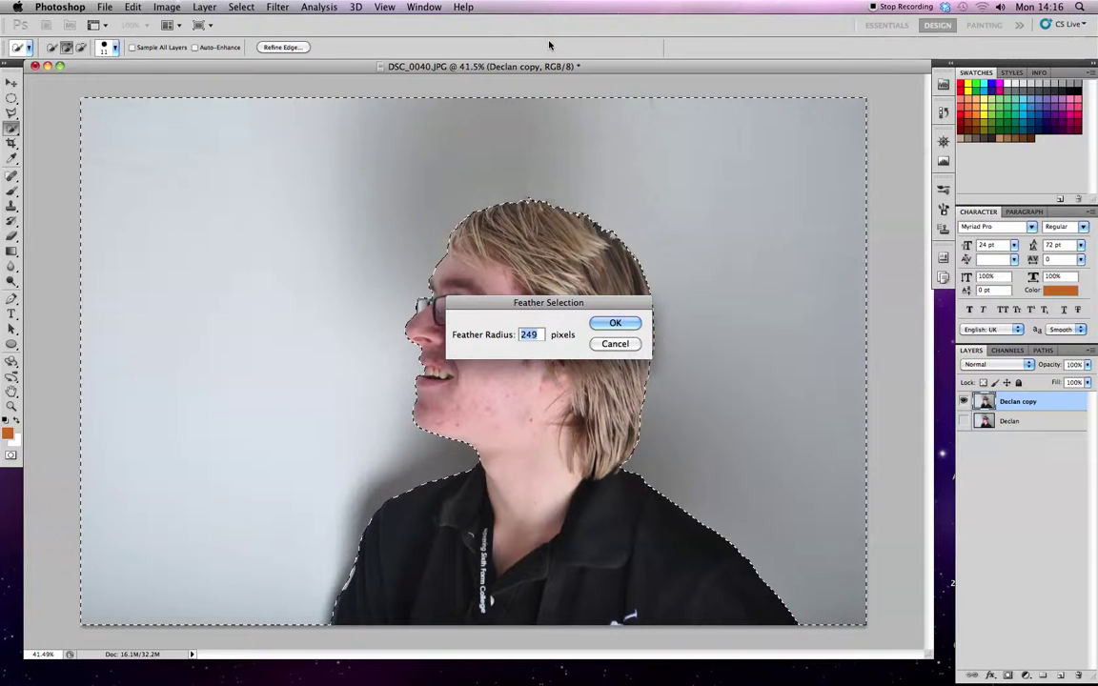
{"action": "type", "text": "2"}
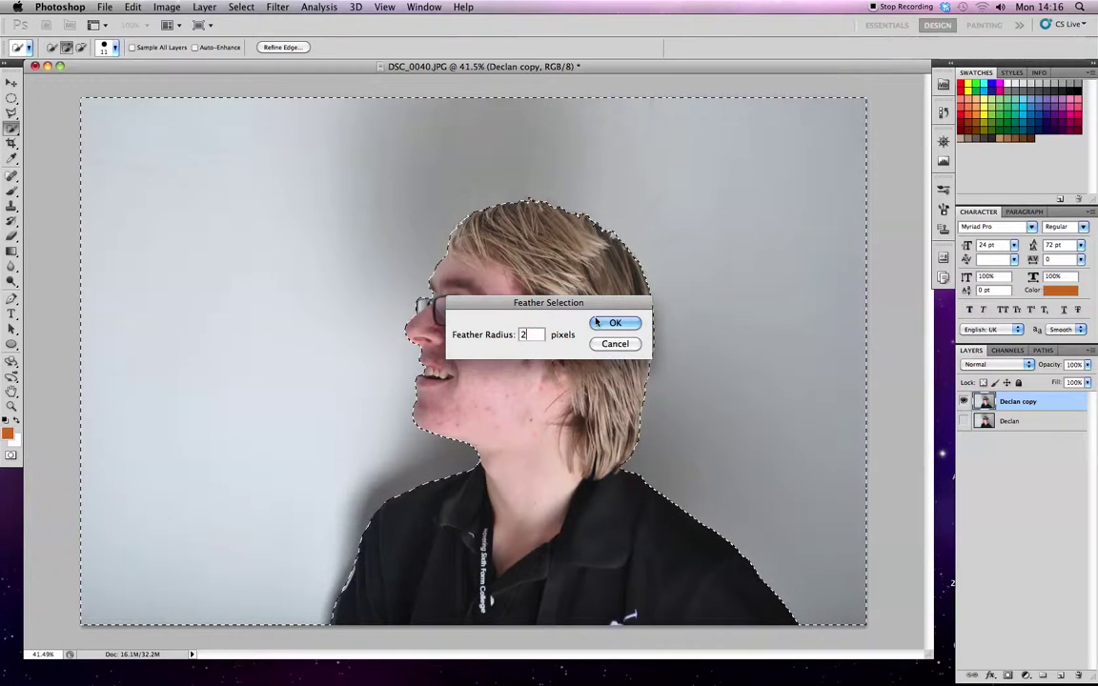
{"action": "key", "text": "Return"}
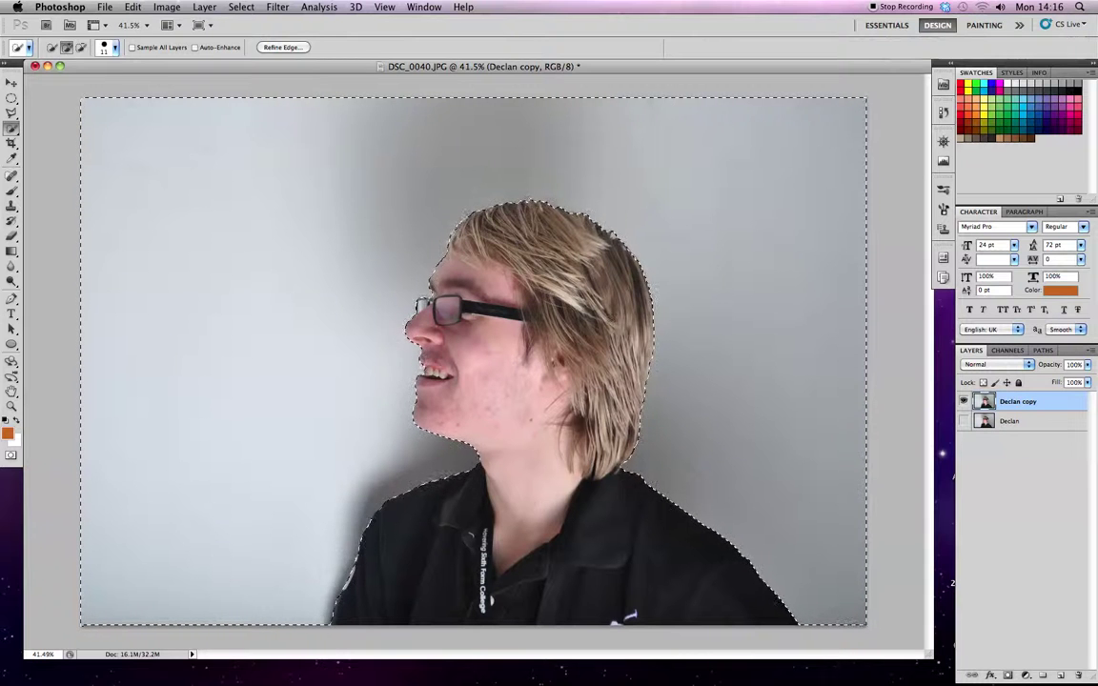
On a new layer, fill the selected background with an orange-to-transparent gradient strongest behind the back of the head, and deselect
{"action": "key", "text": "super+shift+n"}
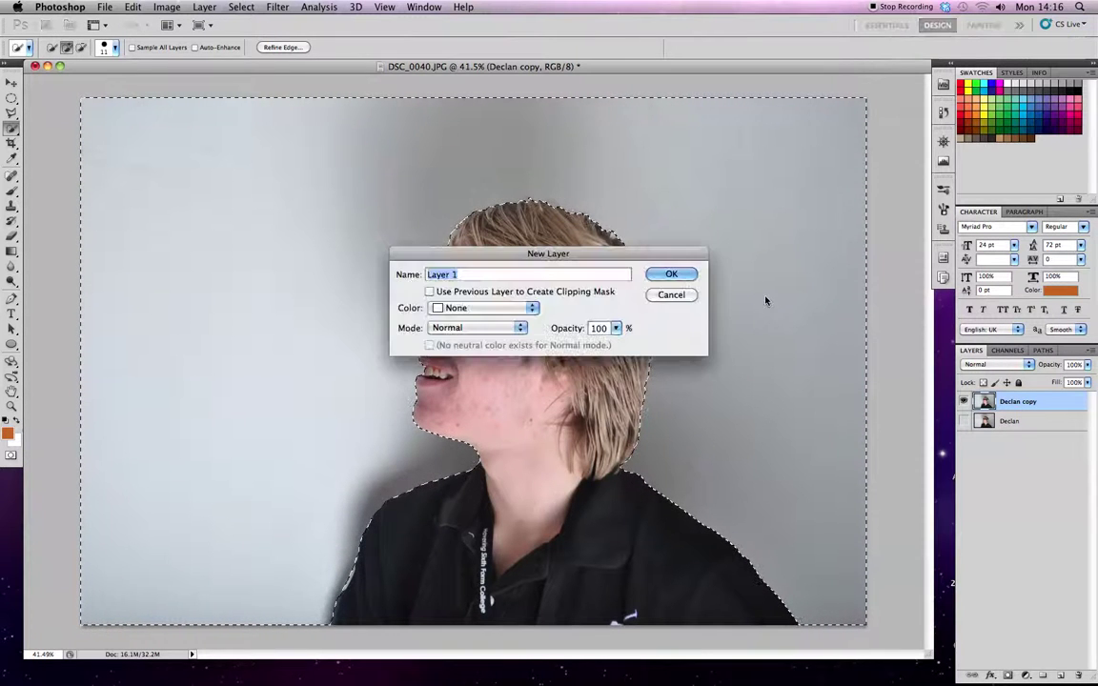
{"action": "key", "text": "Return"}
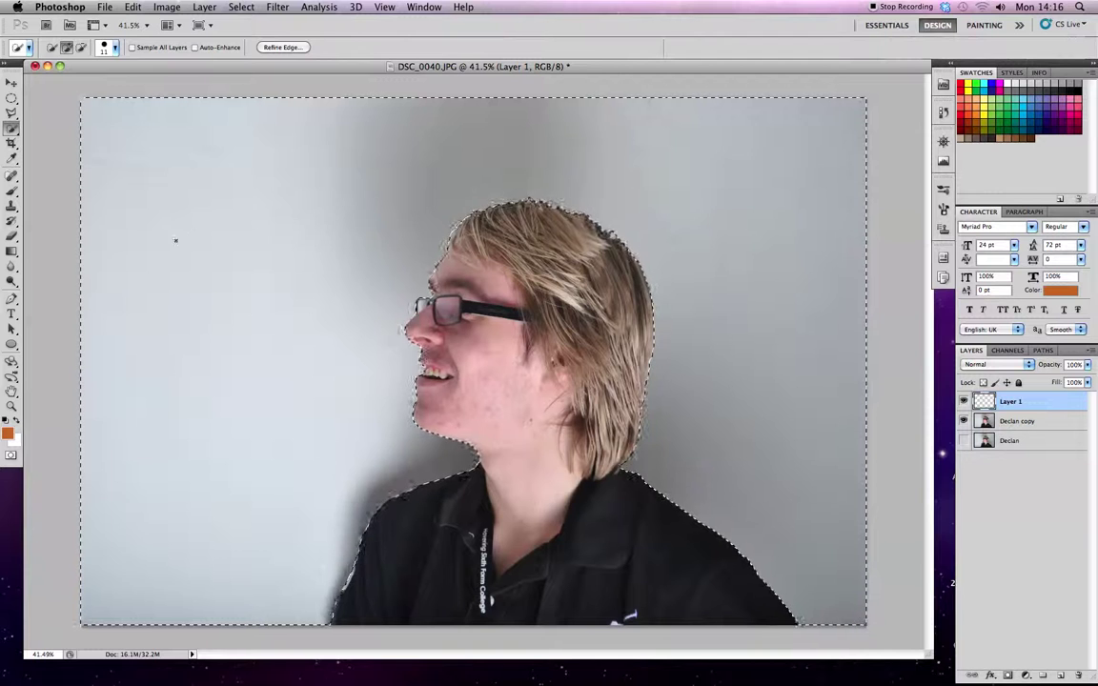
{"action": "key", "text": "g"}
{"action": "left_click_drag", "start_coordinate": [123, 240], "coordinate": [775, 418]}
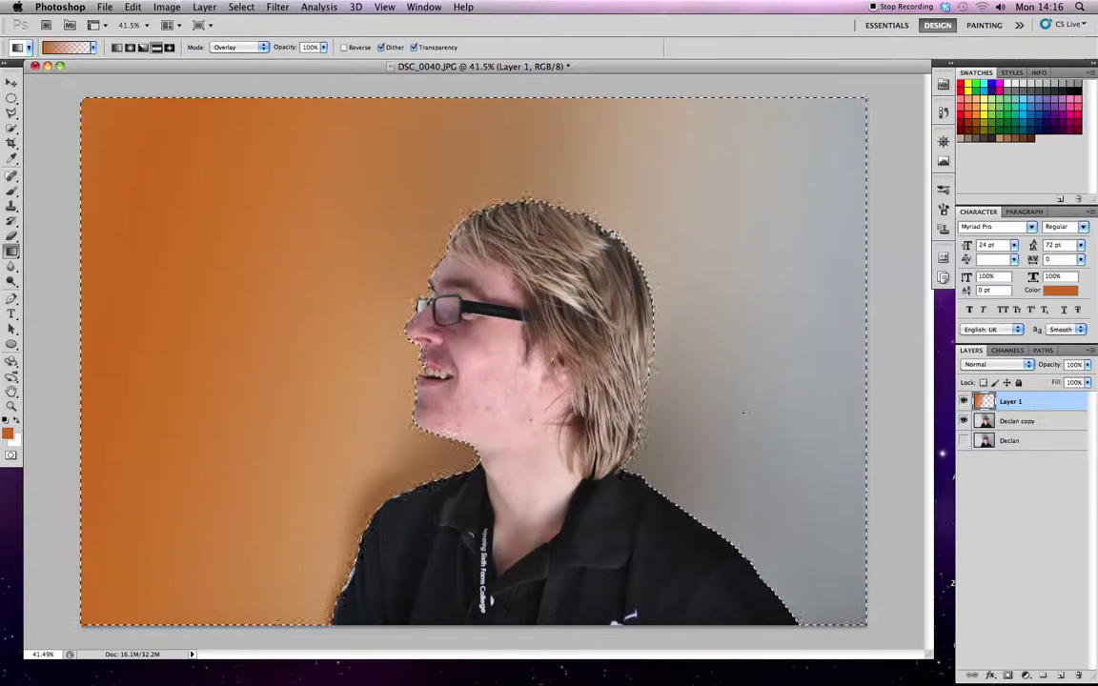
{"action": "key", "text": "super+z"}
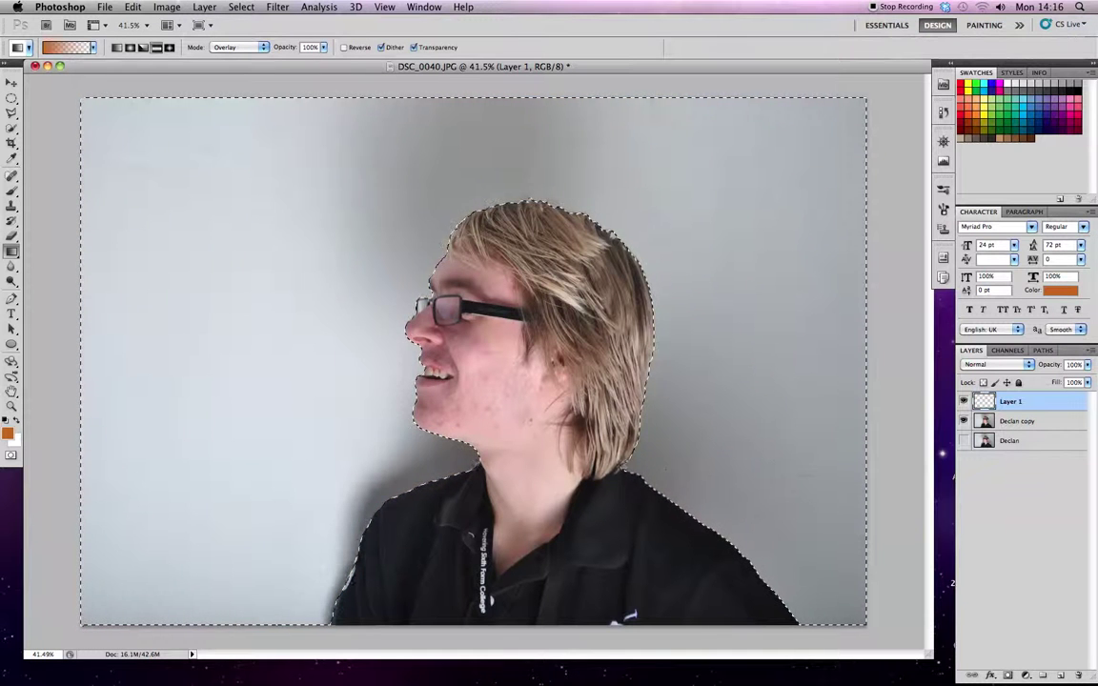
{"action": "left_click_drag", "start_coordinate": [220, 141], "coordinate": [80, 102]}
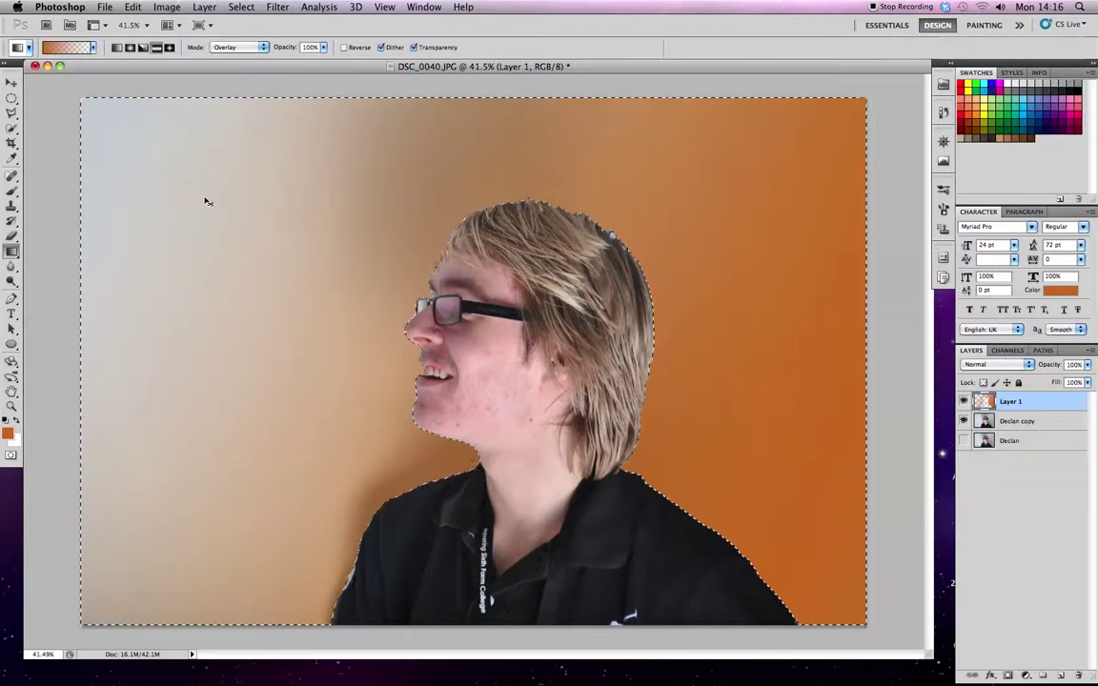
{"action": "key", "text": "super+d"}
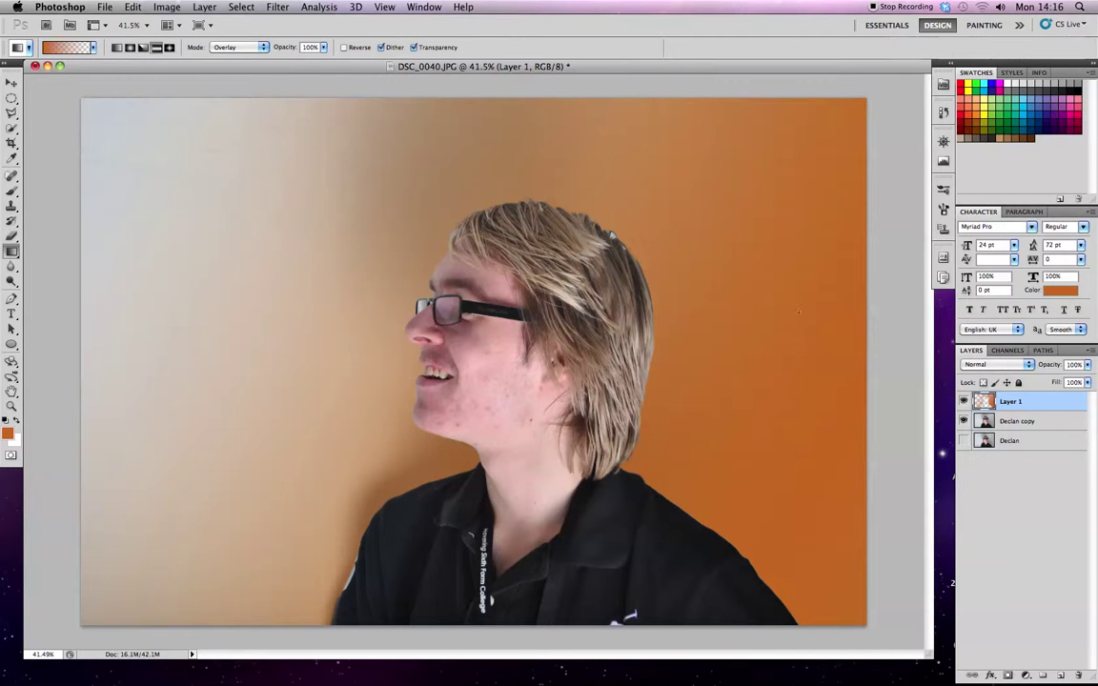
Duplicate the gradient layer and set the copy's blend mode to Multiply
{"action": "key", "text": "super+j"}
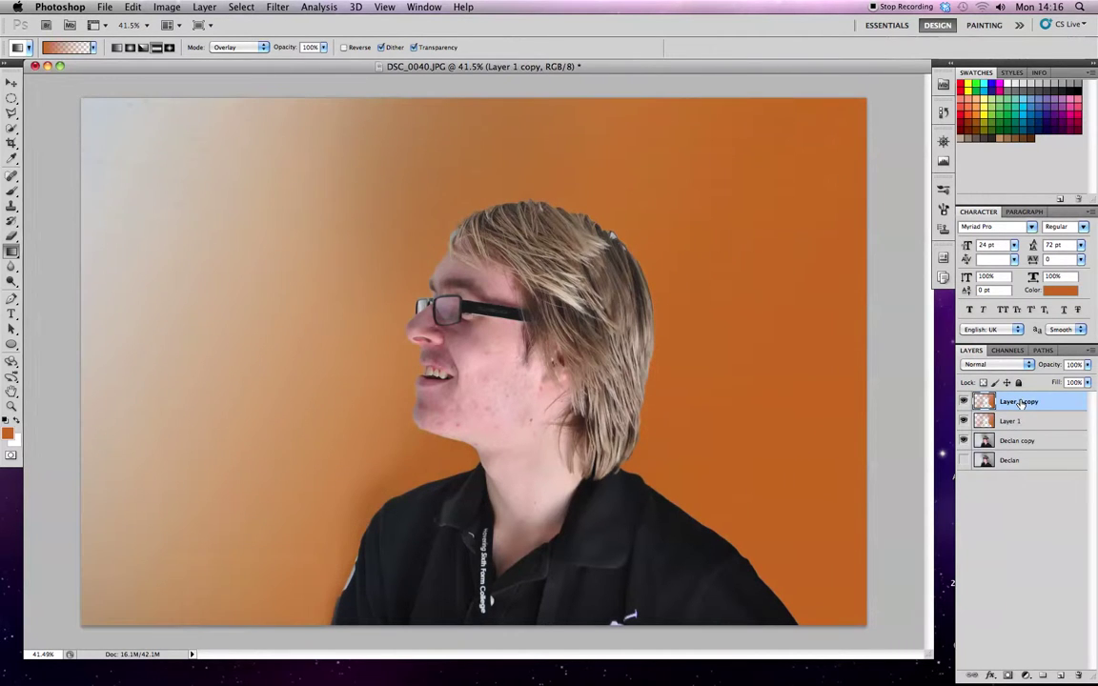
{"action": "left_click", "coordinate": [1002, 366]}
{"action": "left_click", "coordinate": [984, 400]}
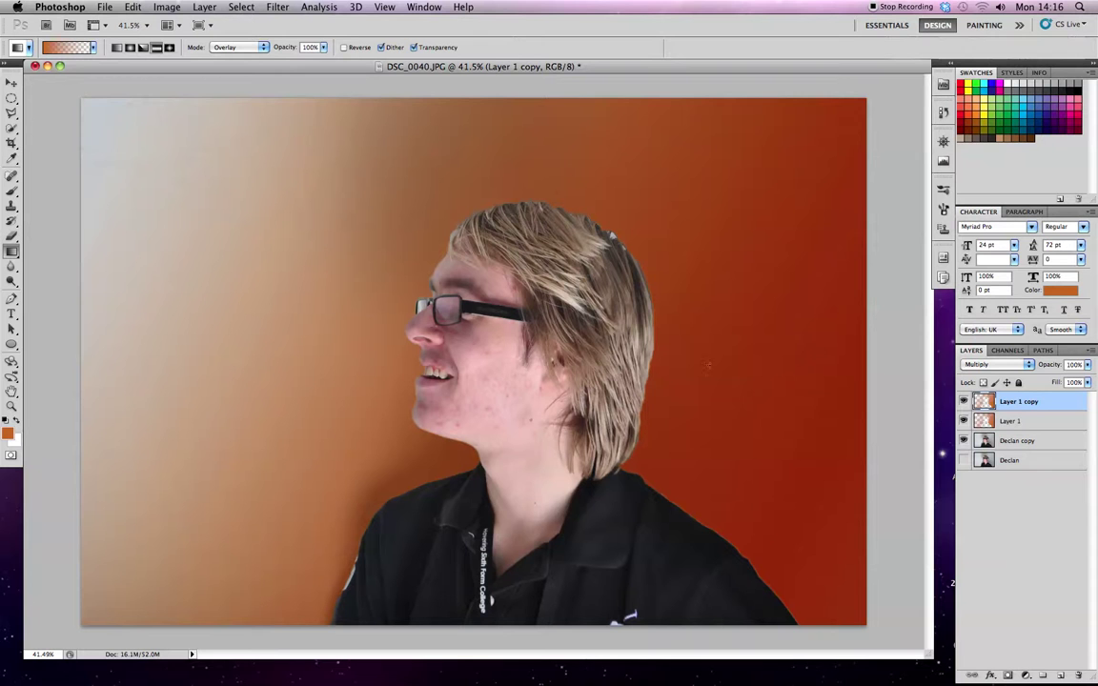
Duplicate the visible portrait layer beneath the gradients and make the new copy the active layer
{"action": "left_click", "coordinate": [1038, 442]}
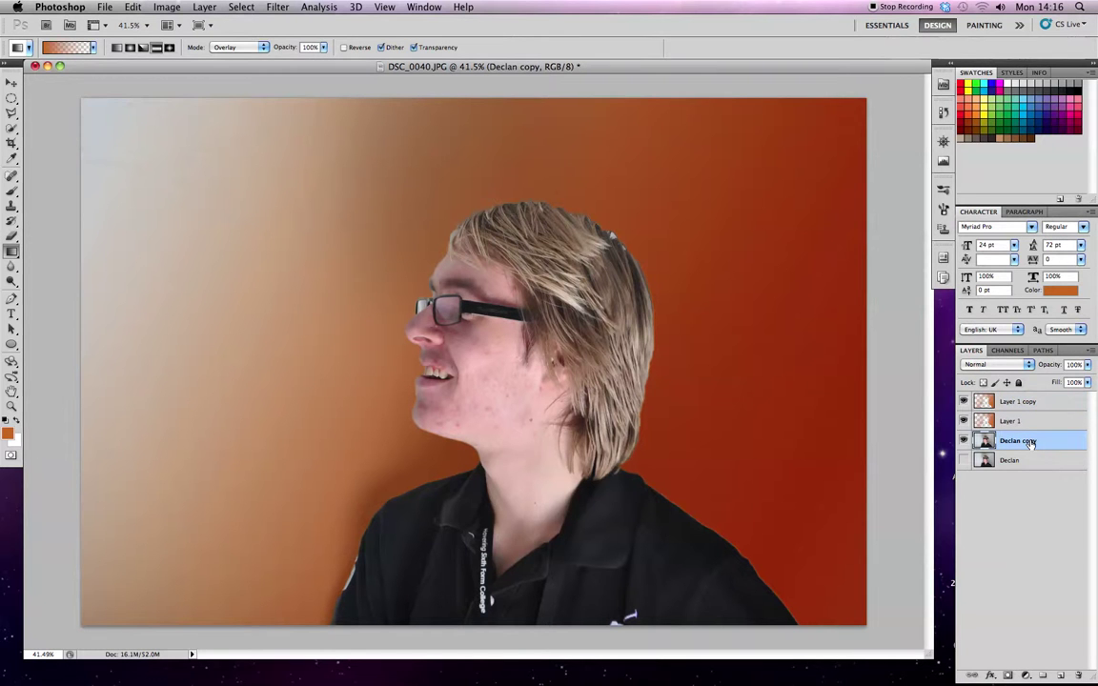
{"action": "right_click", "coordinate": [1029, 443]}
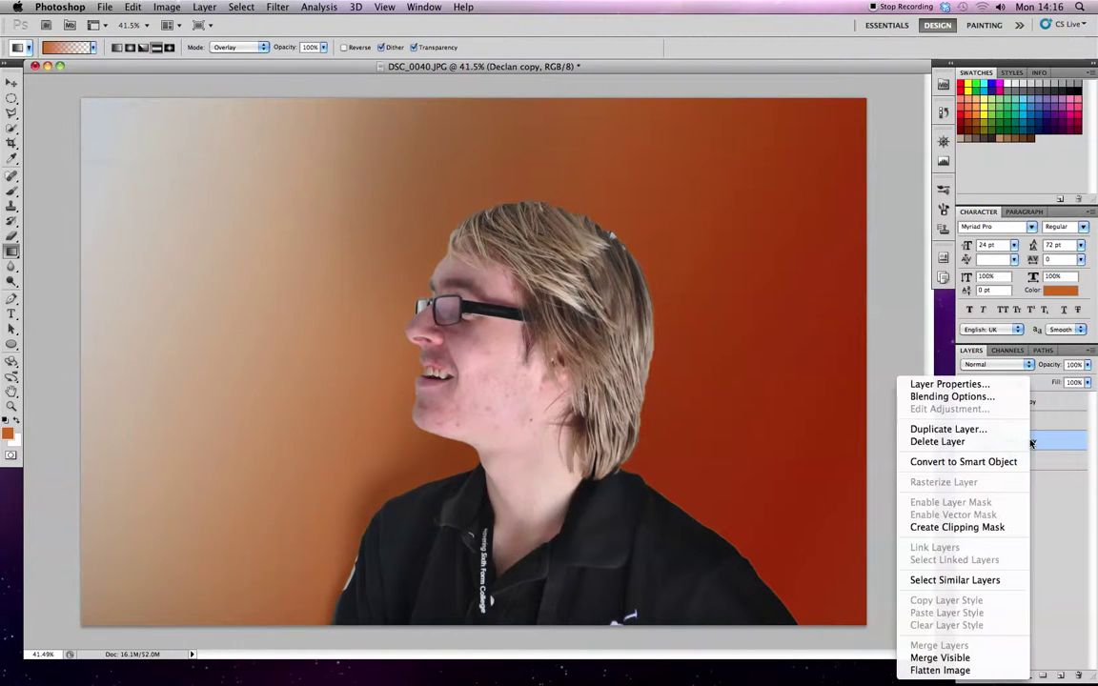
{"action": "left_click", "coordinate": [968, 430]}
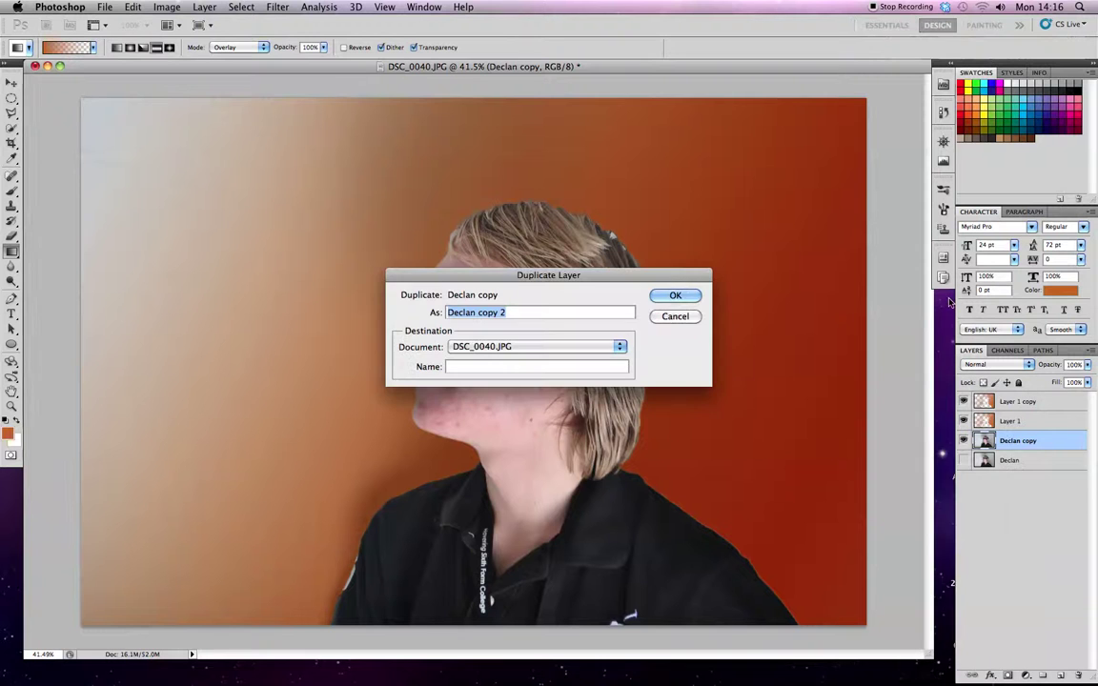
{"action": "left_click", "coordinate": [675, 295]}
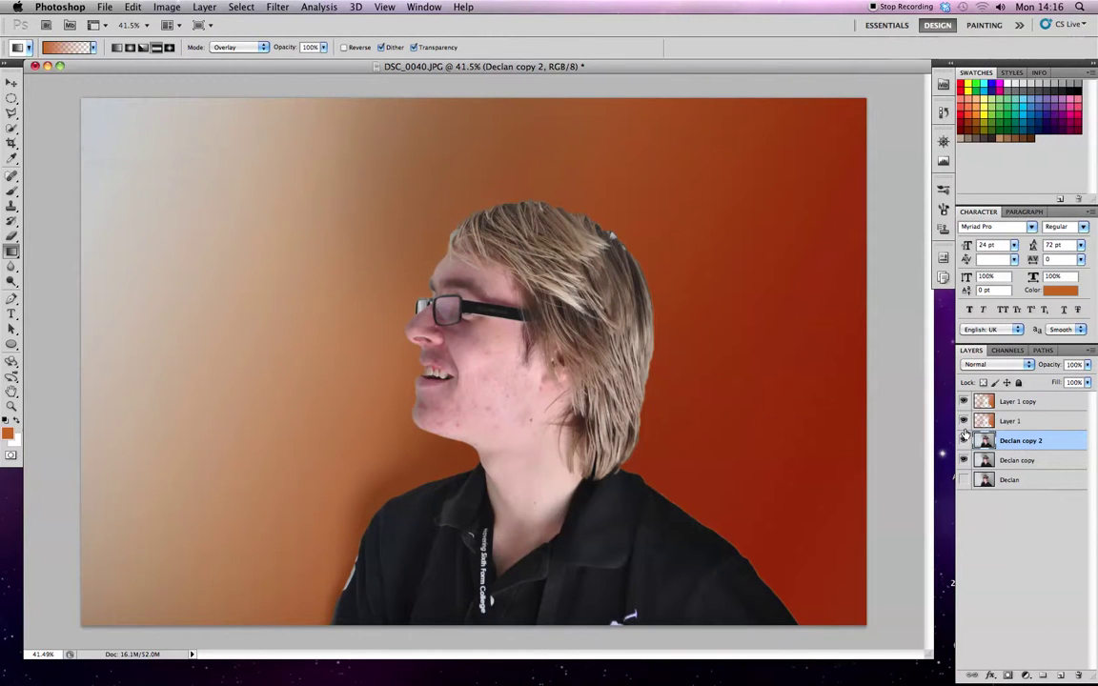
{"action": "left_click", "coordinate": [1022, 460]}
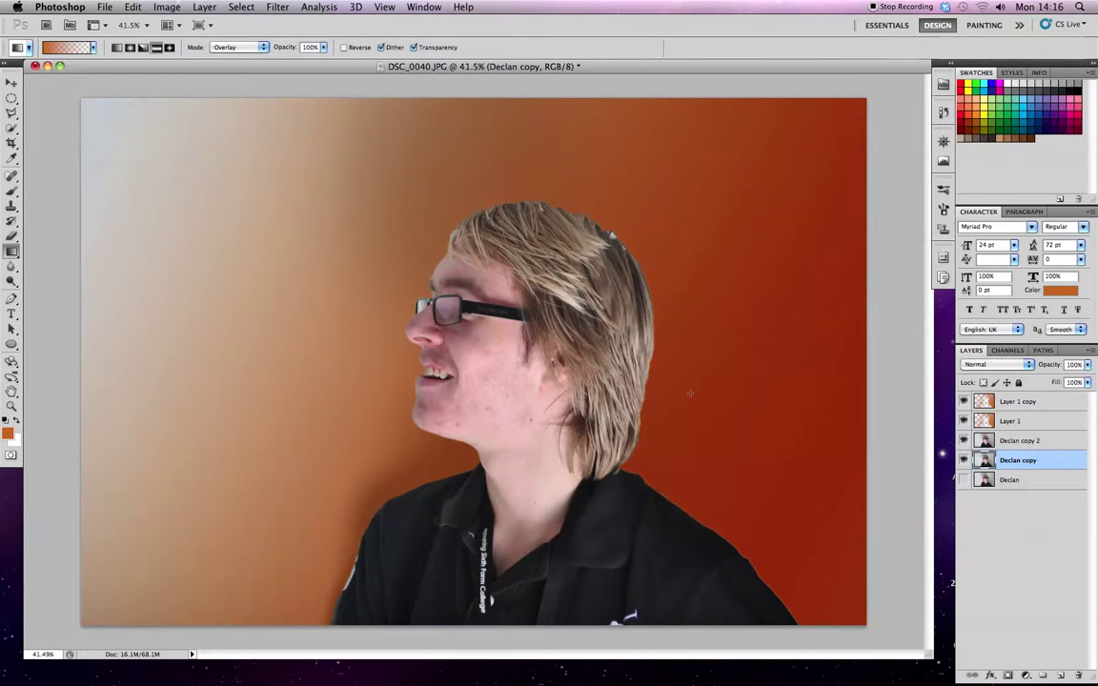
{"action": "left_click", "coordinate": [1016, 441]}
Try an Average blur on the new portrait copy, and undo it
{"action": "left_click", "coordinate": [277, 6]}
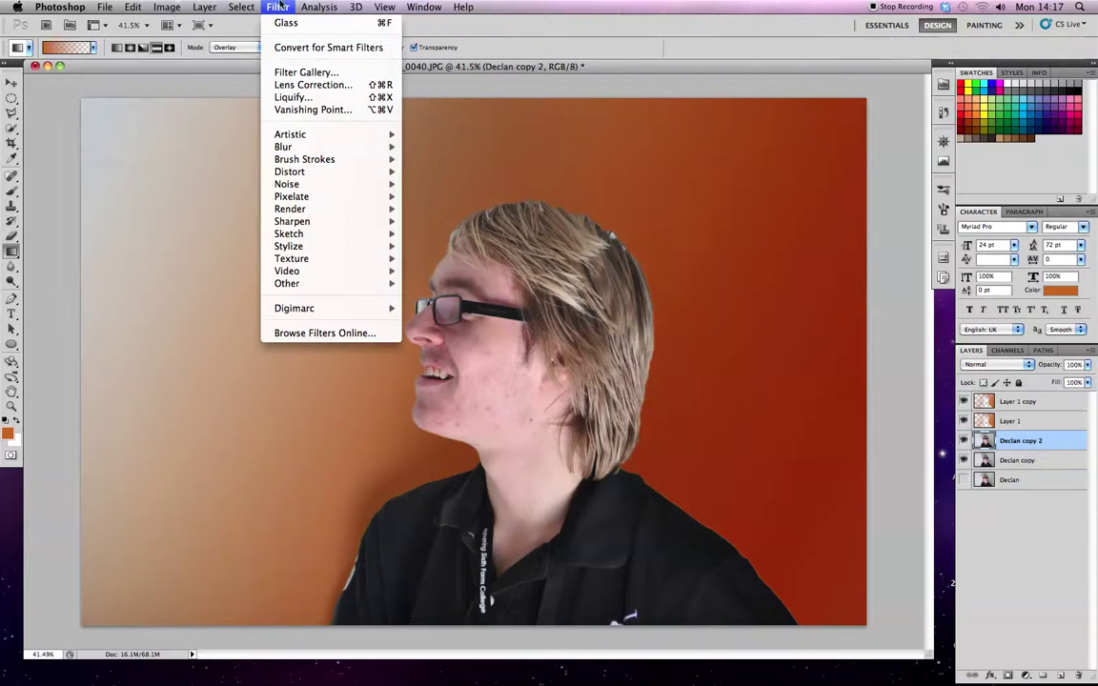
{"action": "mouse_move", "coordinate": [278, 146]}
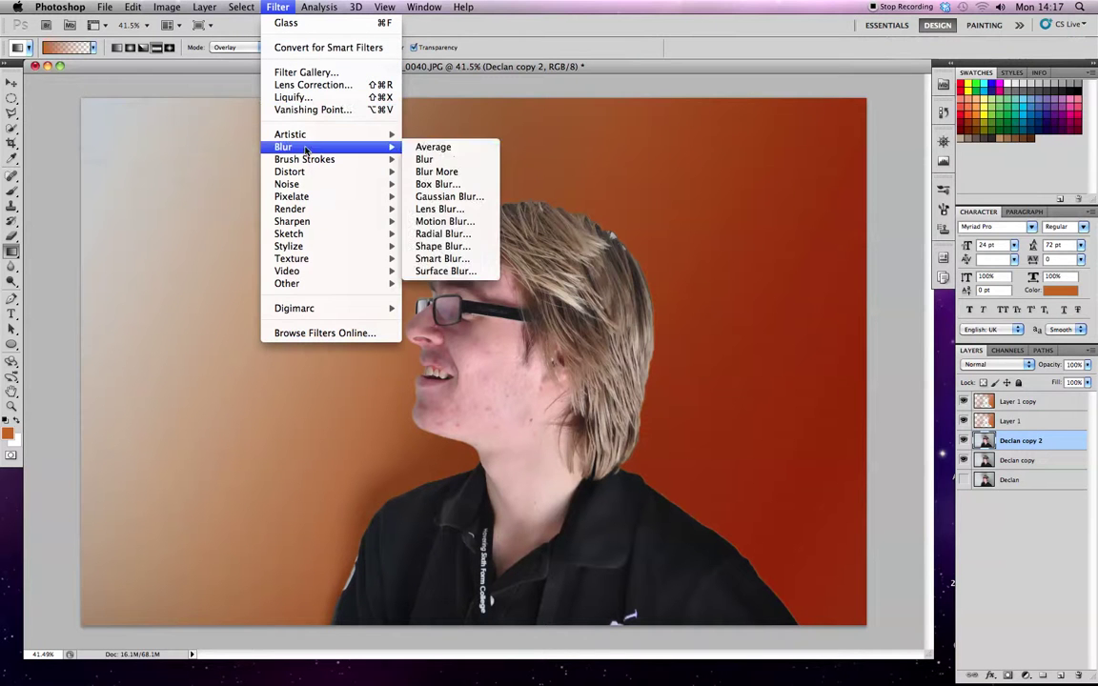
{"action": "left_click", "coordinate": [426, 149]}
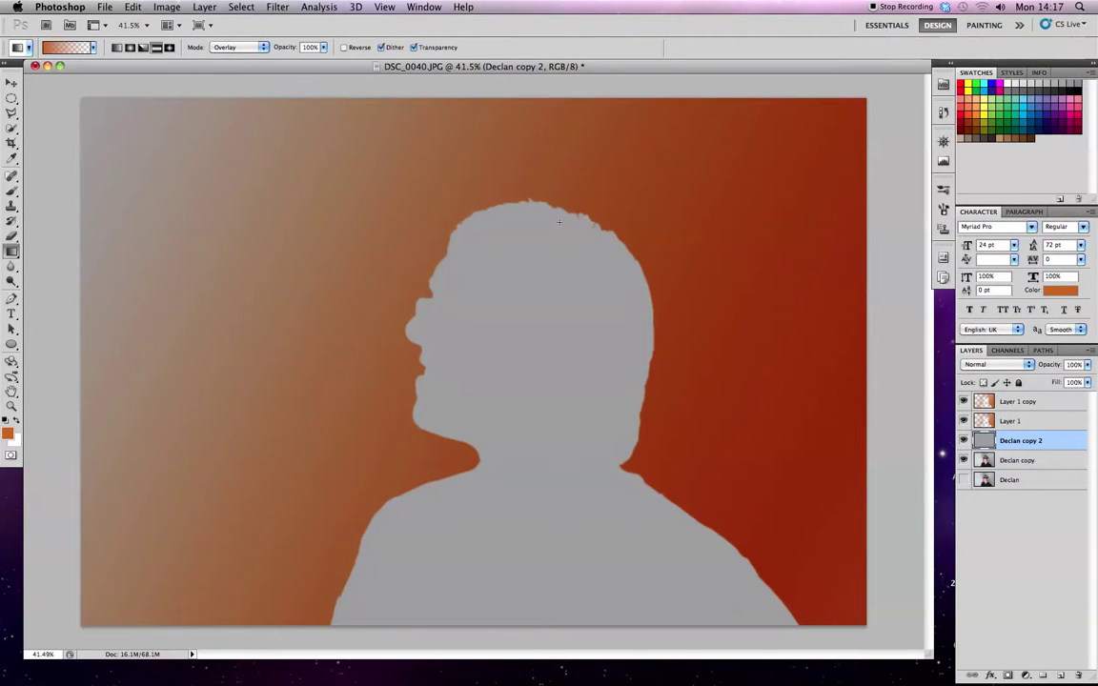
{"action": "key", "text": "super+z"}
{"action": "left_click", "coordinate": [301, 7]}
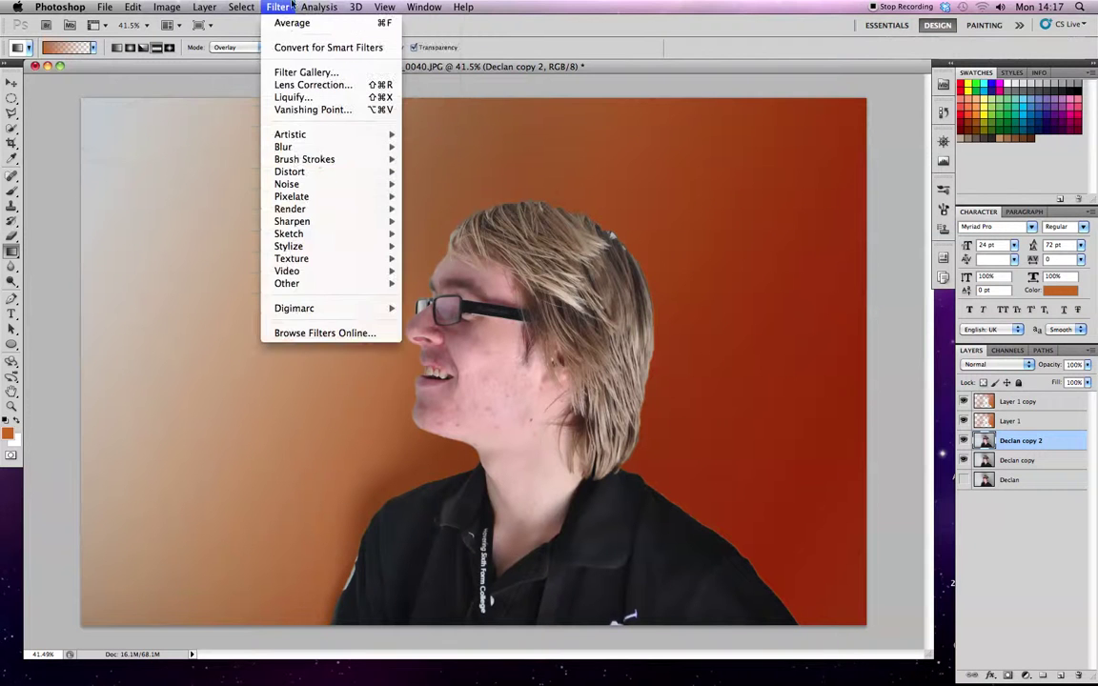
{"action": "mouse_move", "coordinate": [321, 148]}
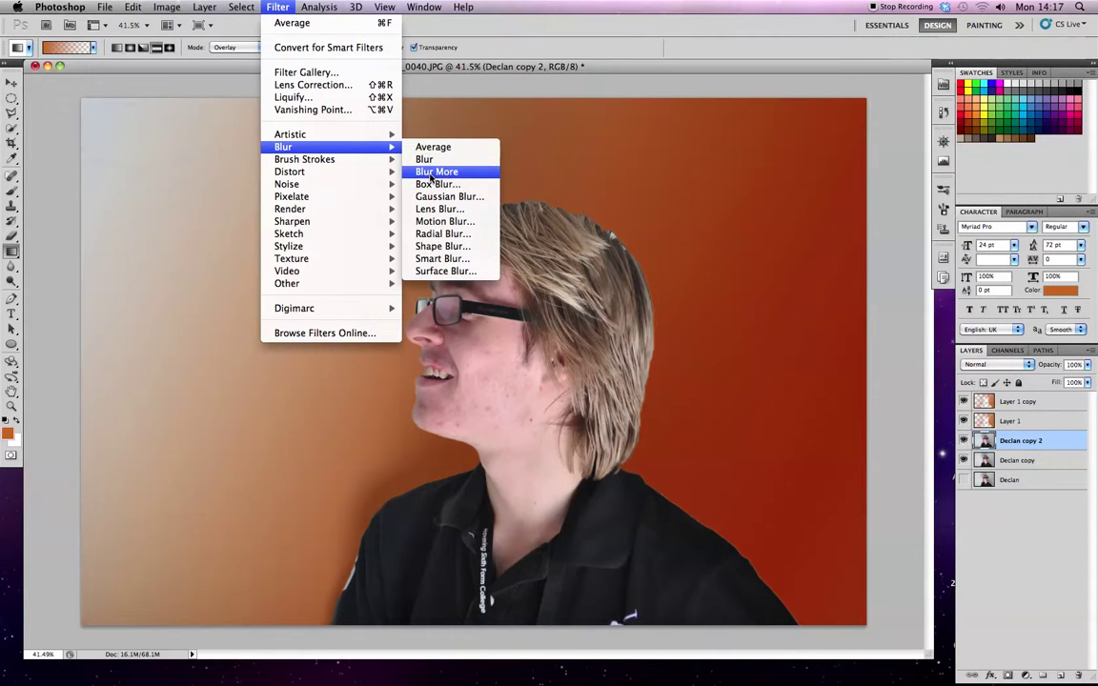
{"action": "left_click", "coordinate": [440, 198]}
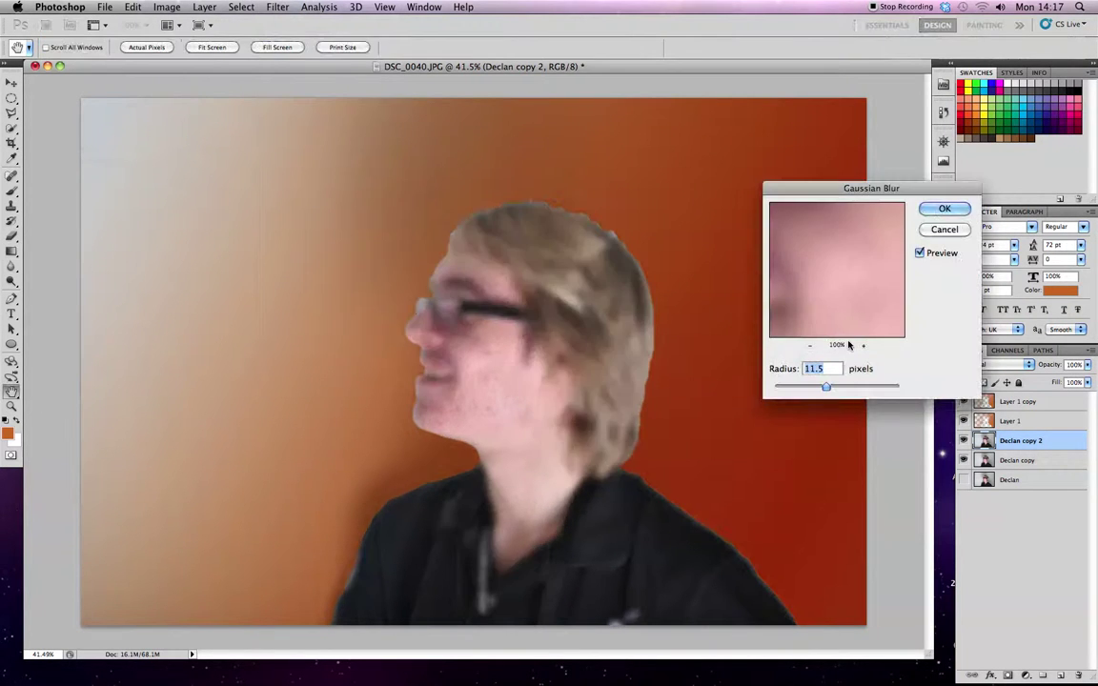
{"action": "left_click_drag", "start_coordinate": [804, 386], "coordinate": [899, 386]}
{"action": "left_click", "coordinate": [943, 230]}
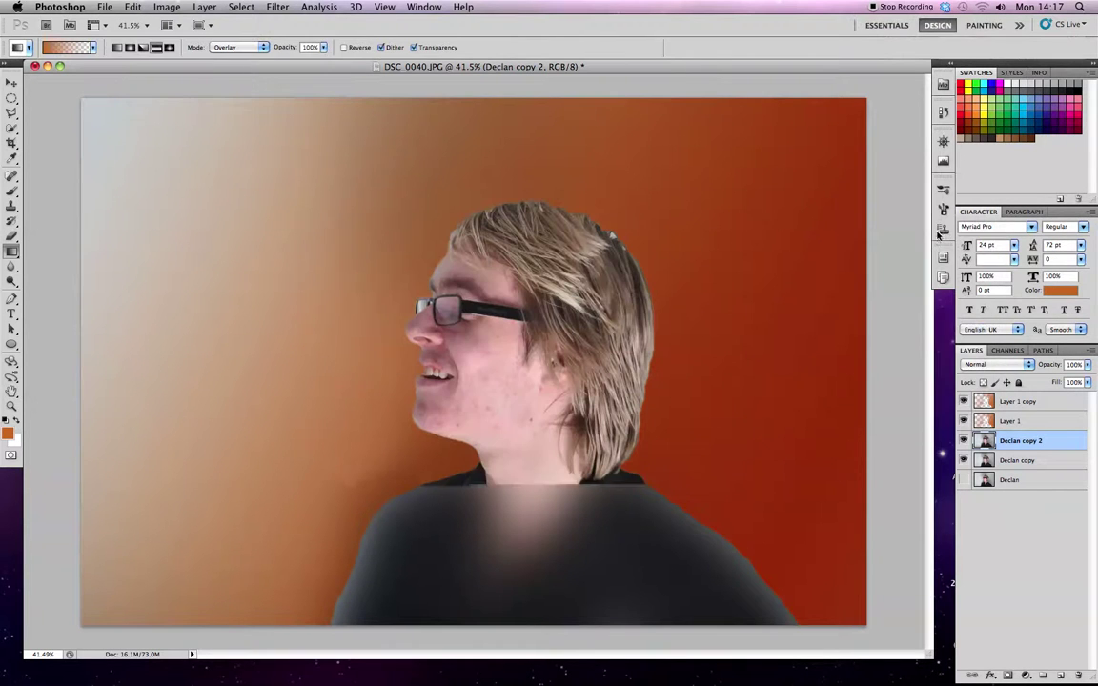
Set the blend mode of the new portrait copy to Multiply
{"action": "left_click", "coordinate": [274, 7]}
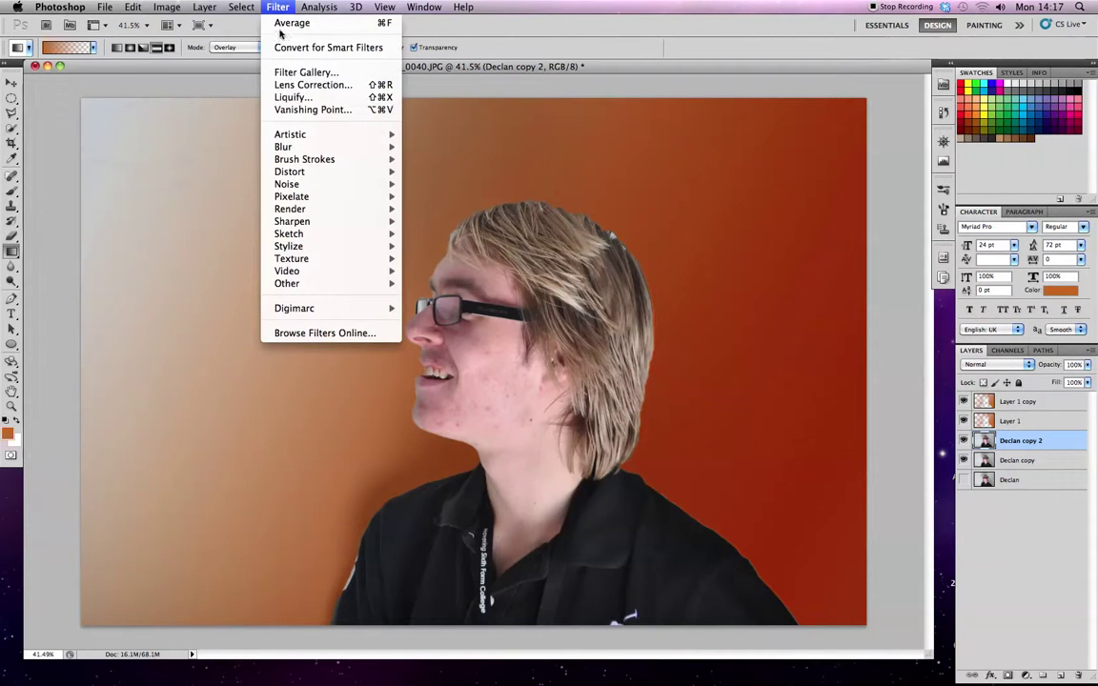
{"action": "mouse_move", "coordinate": [379, 159]}
{"action": "left_click", "coordinate": [981, 364]}
{"action": "left_click", "coordinate": [979, 396]}
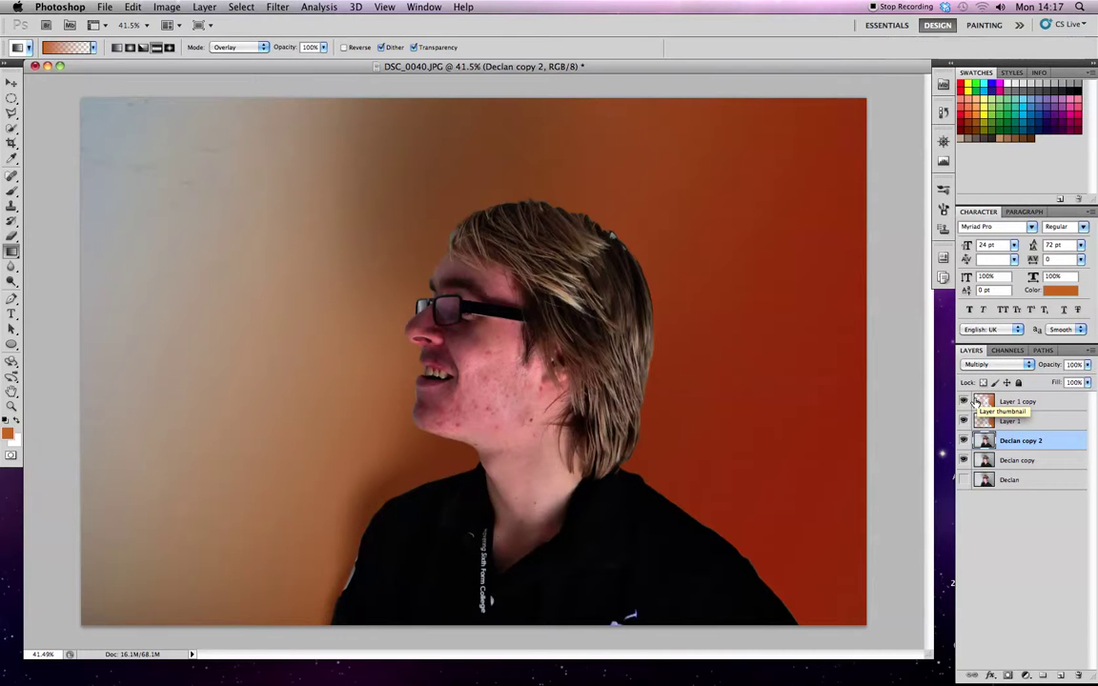
With the gradient copy layer active, draw a closed wavy band-shaped path across the whole picture using the Pen tool
{"action": "left_click", "coordinate": [1020, 404]}
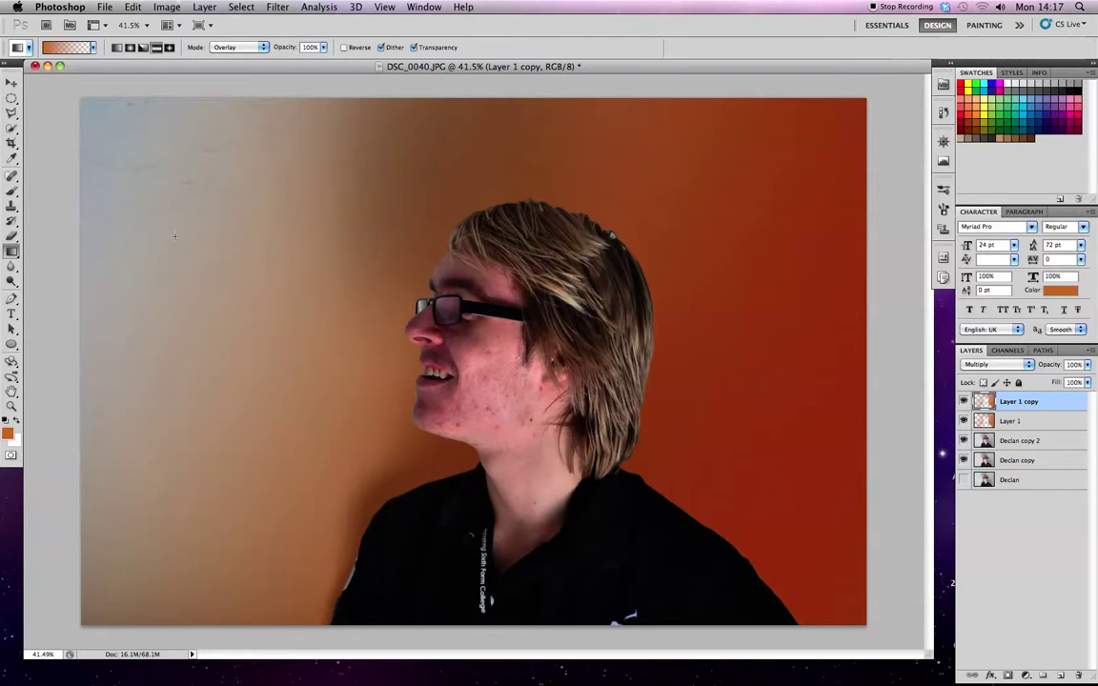
{"action": "key", "text": "p"}
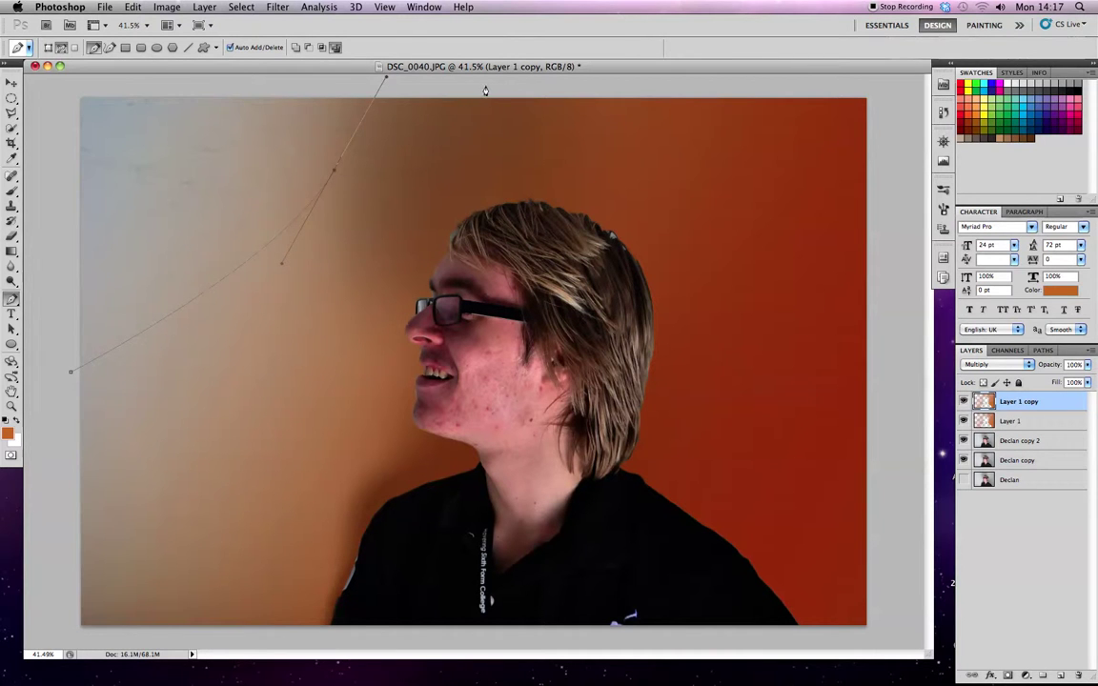
{"action": "left_click_drag", "start_coordinate": [829, 226], "coordinate": [922, 239]}
{"action": "left_click", "coordinate": [907, 375]}
{"action": "left_click_drag", "start_coordinate": [822, 389], "coordinate": [714, 276]}
{"action": "left_click_drag", "start_coordinate": [620, 245], "coordinate": [512, 265]}
{"action": "left_click_drag", "start_coordinate": [454, 452], "coordinate": [346, 448]}
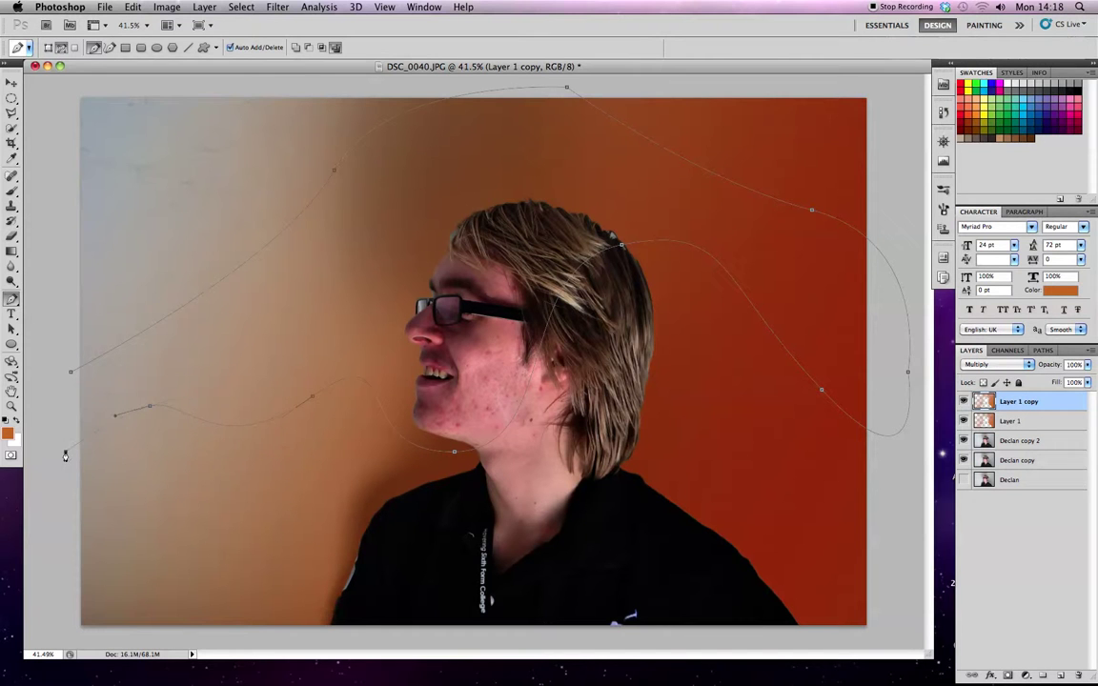
{"action": "left_click", "coordinate": [72, 378]}
Convert the wavy path into a selection and invert it to cover everything outside the band
{"action": "right_click", "coordinate": [253, 314]}
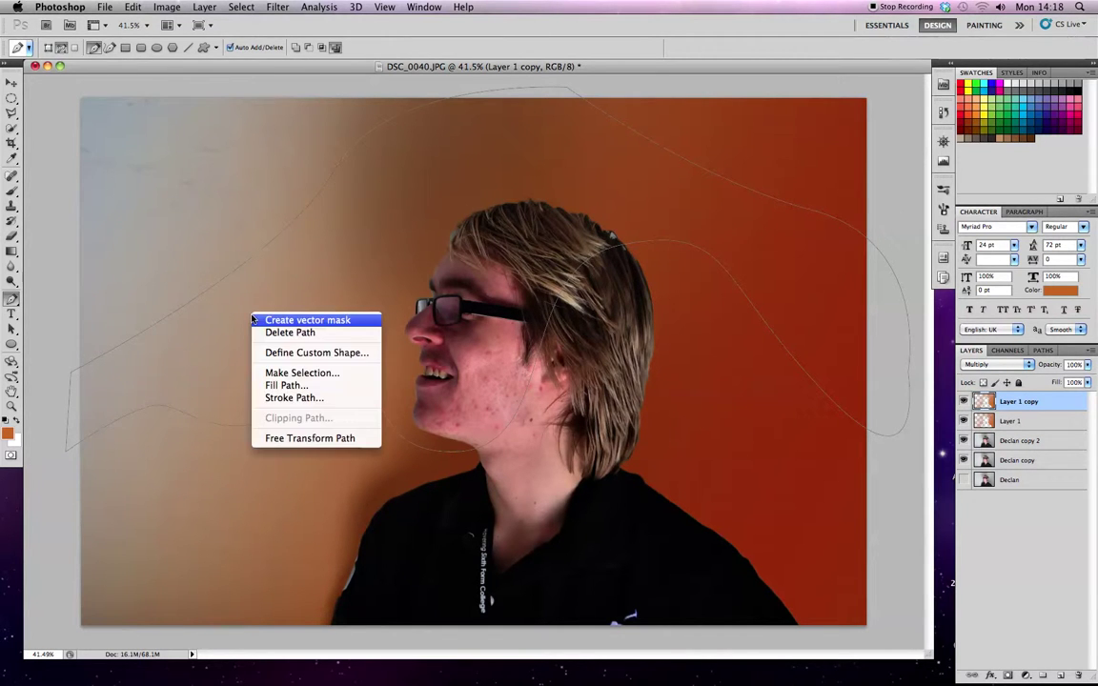
{"action": "left_click", "coordinate": [303, 374]}
{"action": "left_click", "coordinate": [616, 258]}
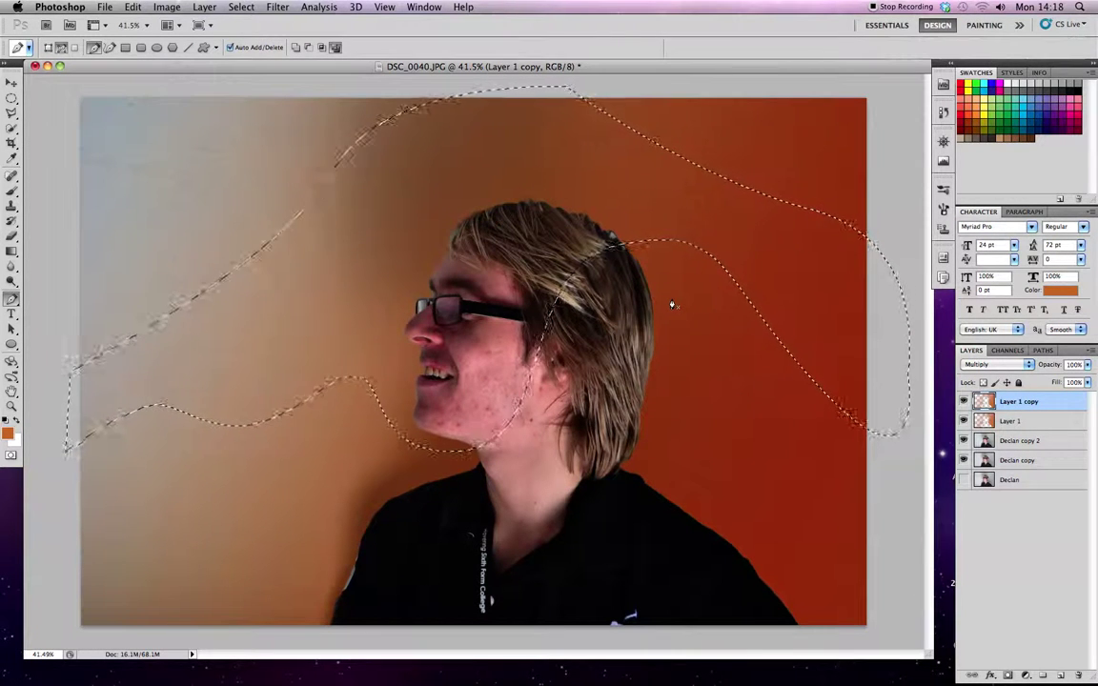
{"action": "key", "text": "super+shift+i"}
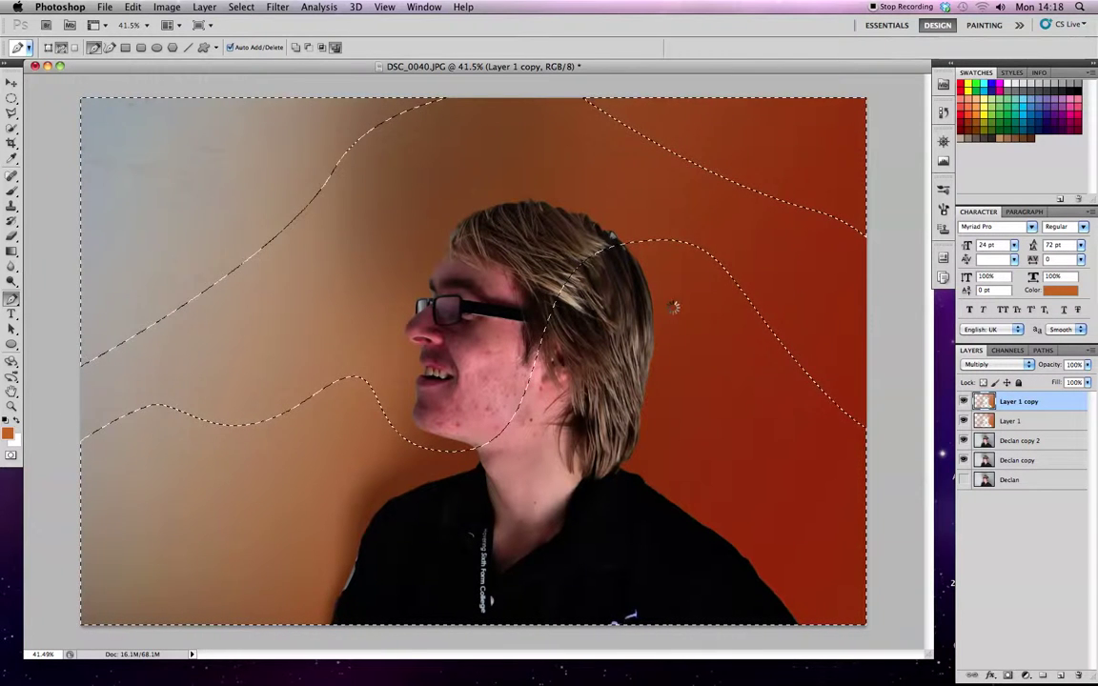
Try deleting the gradient copy's pixels outside the wavy band, and undo back to the inverted selection
{"action": "key", "text": "Delete"}
{"action": "key", "text": "super+d"}
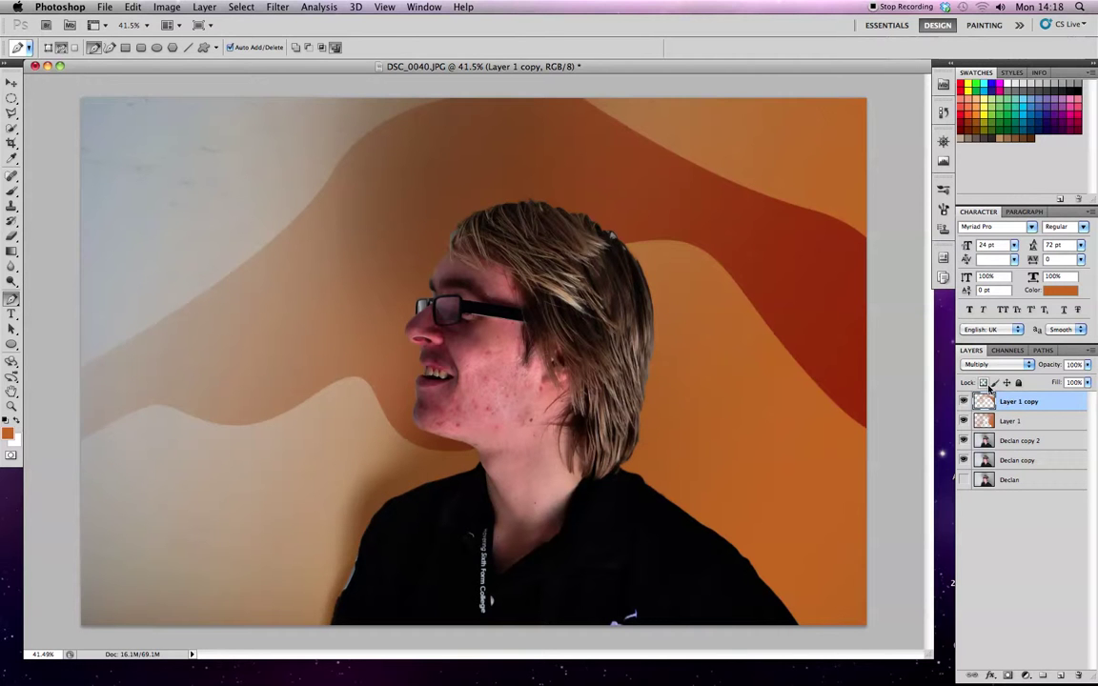
{"action": "key", "text": "super+z"}
{"action": "key", "text": "super+alt+z"}
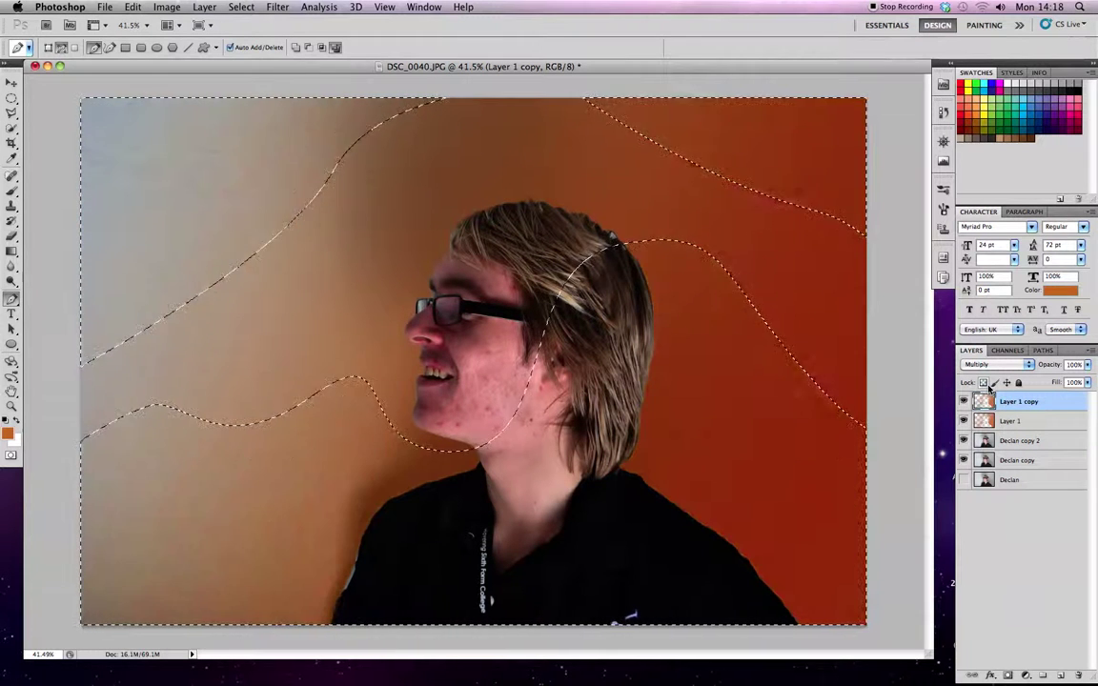
Copy the selected part of the gradient onto a new layer and toggle that layer's visibility to compare
{"action": "key", "text": "super+j"}
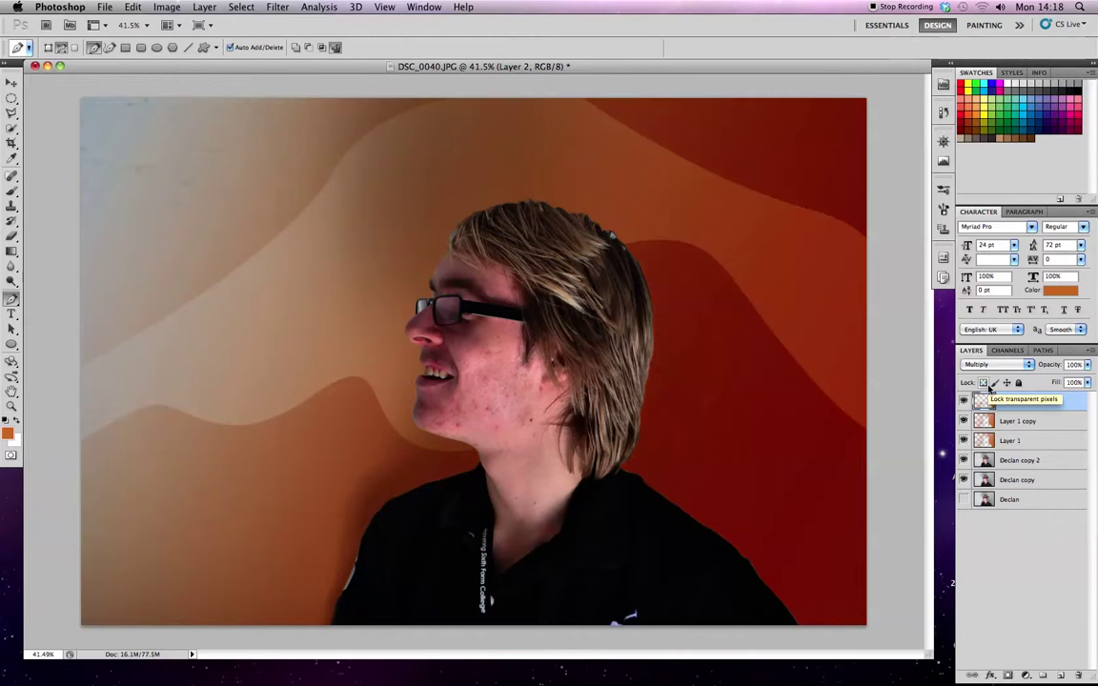
{"action": "left_click", "coordinate": [963, 402]}
{"action": "left_click", "coordinate": [963, 402]}
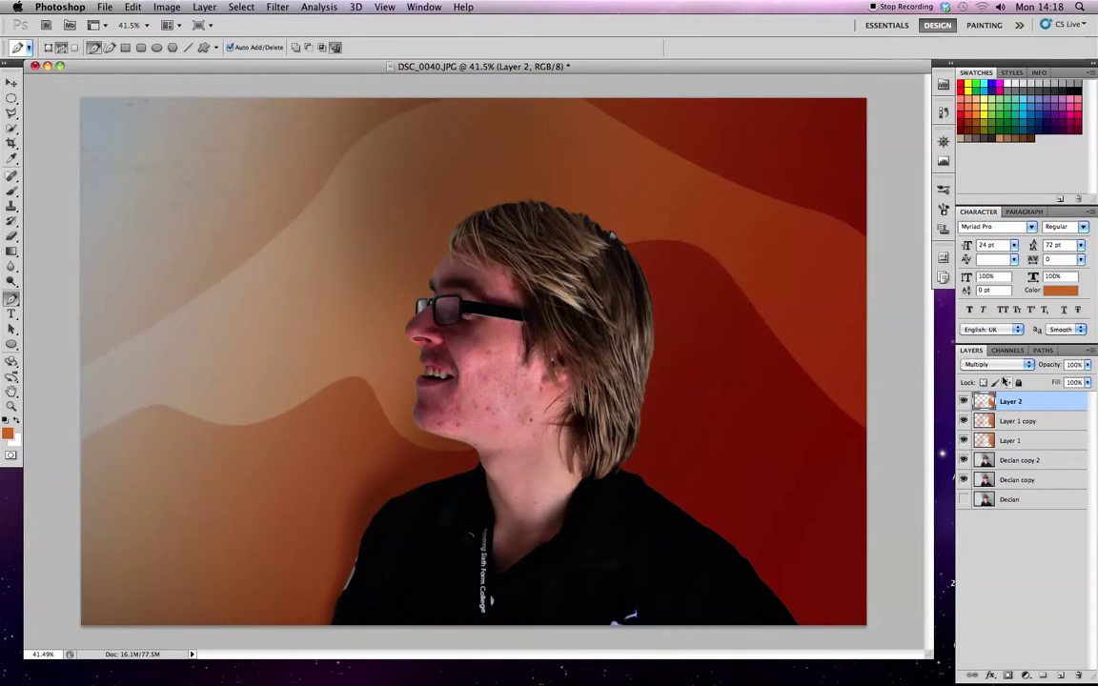
Add a drop shadow to the new wavy gradient layer with 100% opacity, 0 px distance and 0 px size
{"action": "right_click", "coordinate": [1016, 401]}
{"action": "left_click", "coordinate": [959, 399]}
{"action": "left_click", "coordinate": [724, 316]}
{"action": "left_click_drag", "start_coordinate": [778, 267], "coordinate": [756, 269]}
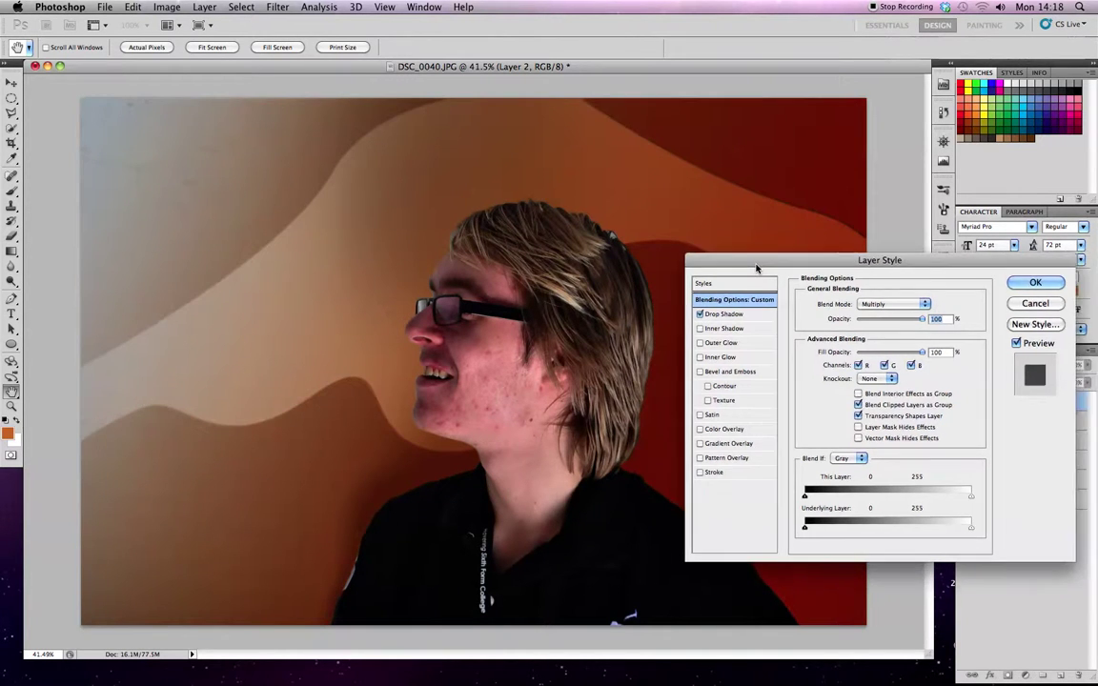
{"action": "left_click", "coordinate": [719, 314]}
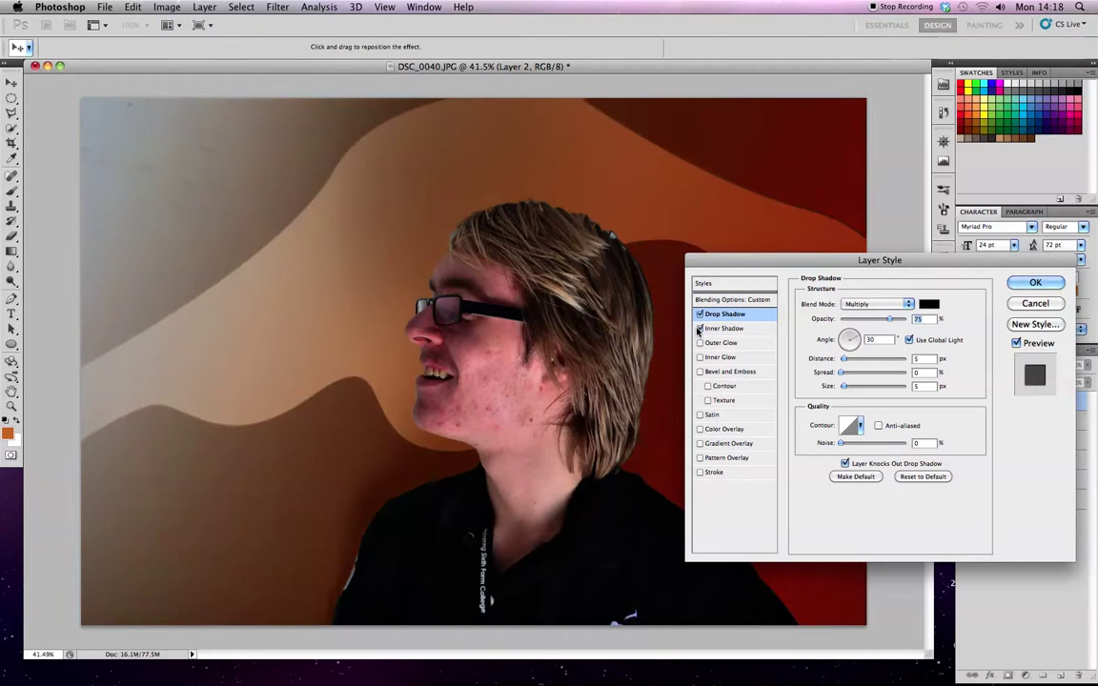
{"action": "left_click", "coordinate": [698, 328]}
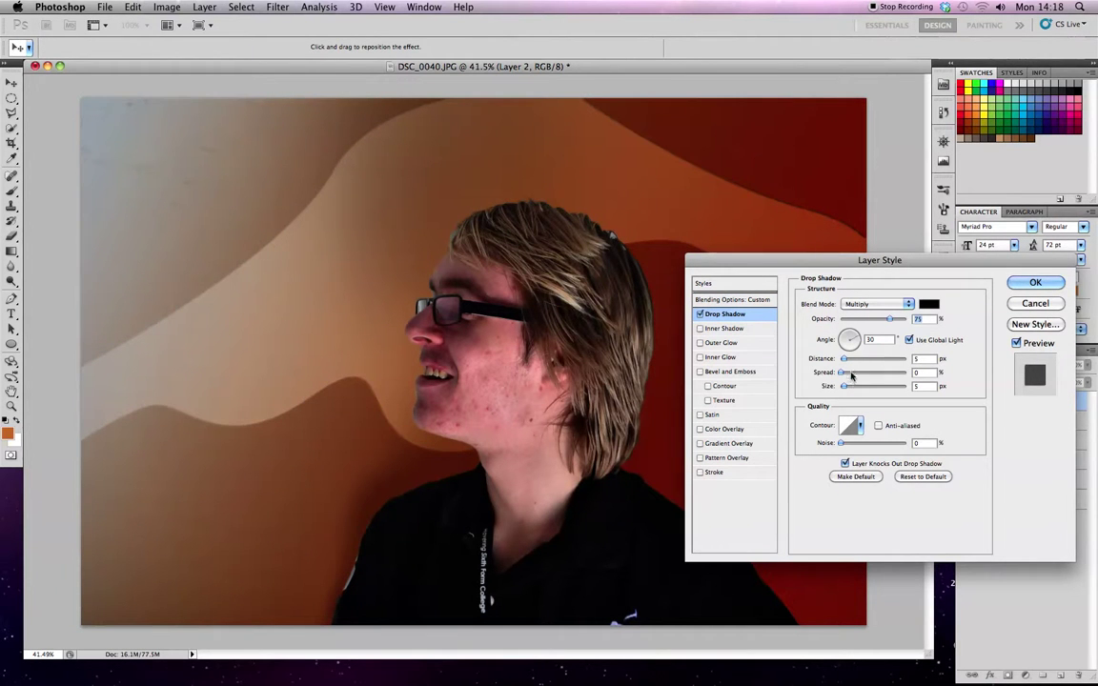
{"action": "mouse_move", "coordinate": [843, 386]}
{"action": "left_mouse_down"}
{"action": "mouse_move", "coordinate": [857, 373]}
{"action": "mouse_move", "coordinate": [841, 376]}
{"action": "mouse_move", "coordinate": [882, 390]}
{"action": "mouse_move", "coordinate": [838, 389]}
{"action": "left_mouse_up"}
{"action": "left_click_drag", "start_coordinate": [889, 321], "coordinate": [920, 322]}
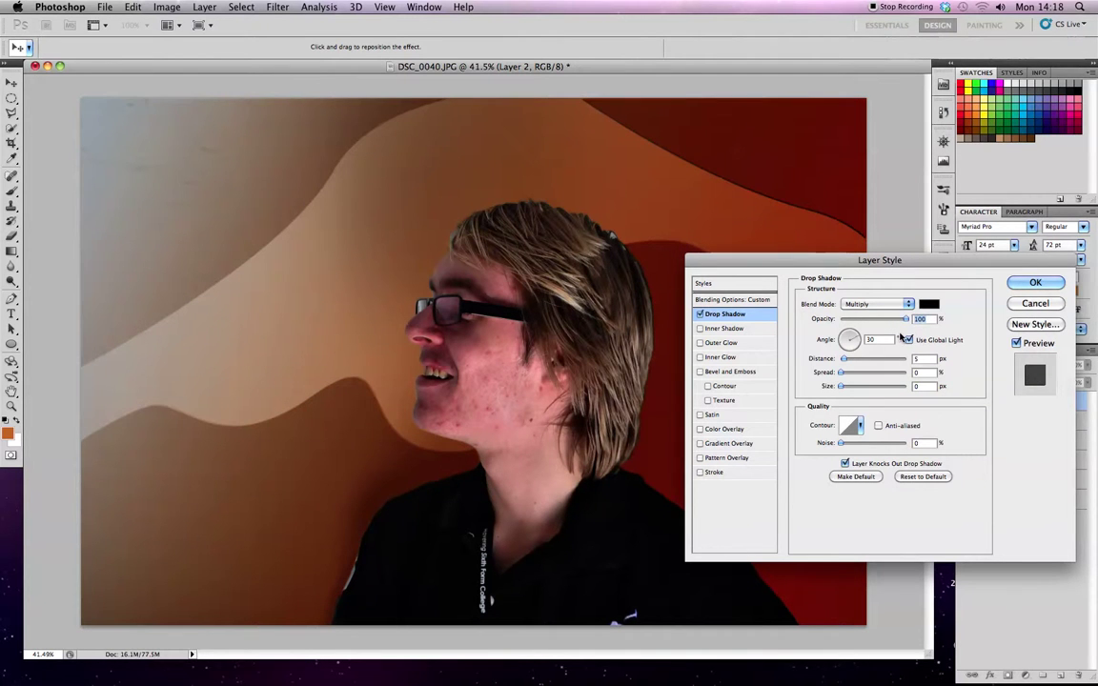
{"action": "mouse_move", "coordinate": [842, 359]}
{"action": "left_mouse_down"}
{"action": "mouse_move", "coordinate": [856, 360]}
{"action": "mouse_move", "coordinate": [835, 360]}
{"action": "left_mouse_up"}
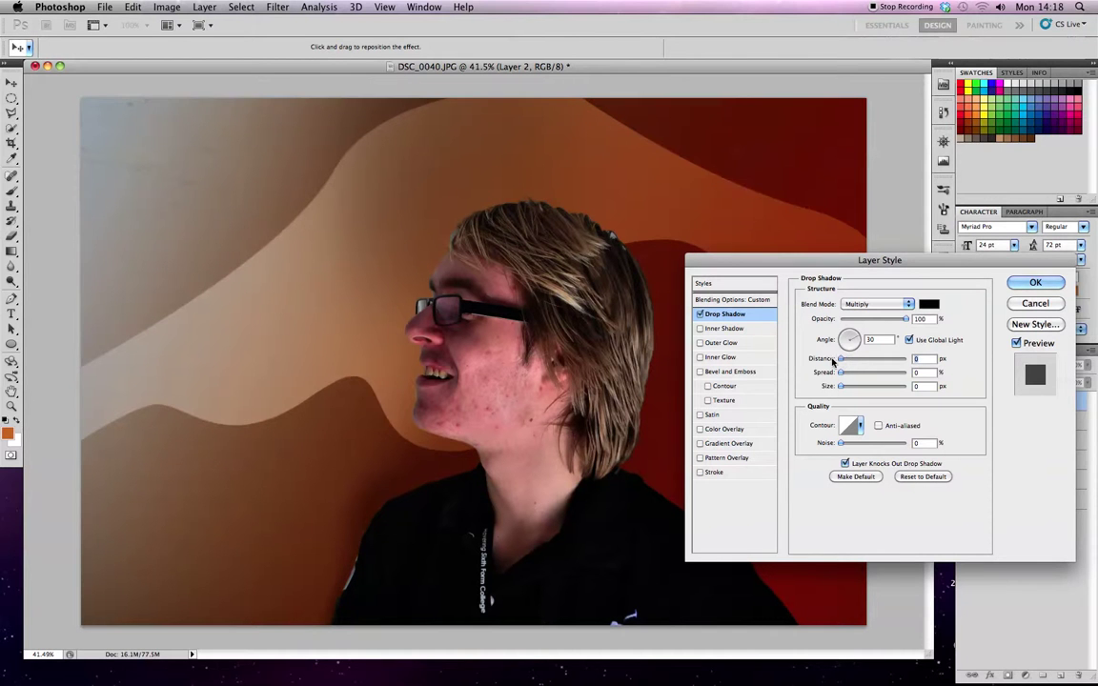
Replace the drop shadow with an inner shadow at a distance of 25 px, and apply the layer style
{"action": "left_click", "coordinate": [700, 329]}
{"action": "left_click", "coordinate": [701, 314]}
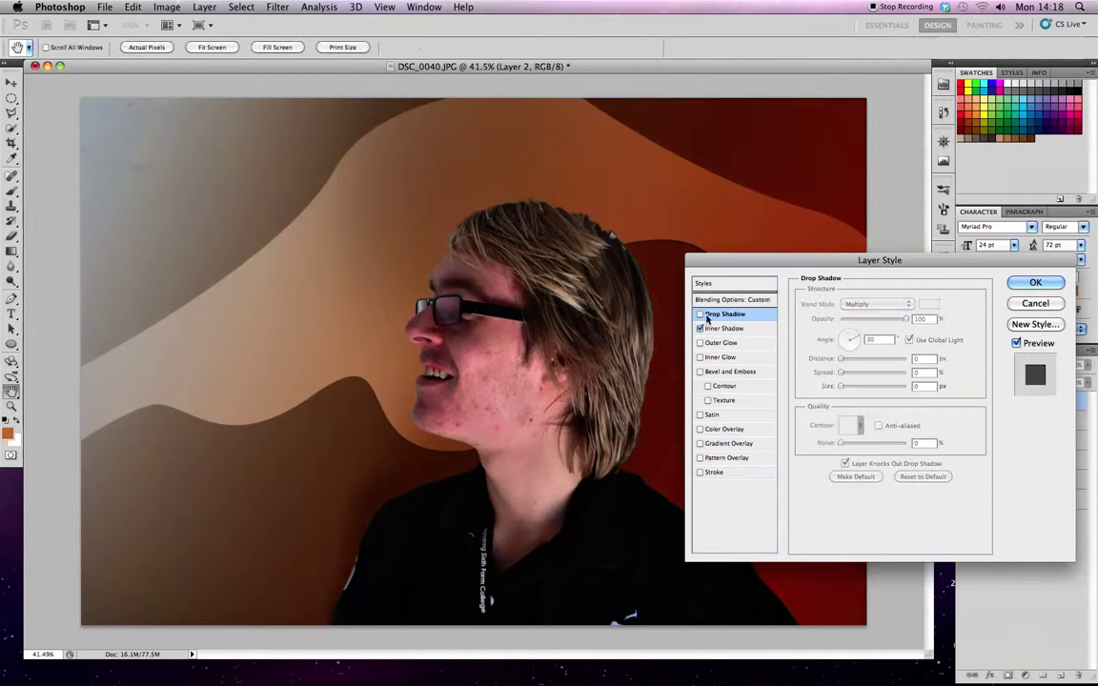
{"action": "left_click", "coordinate": [758, 328]}
{"action": "left_click_drag", "start_coordinate": [854, 361], "coordinate": [858, 363]}
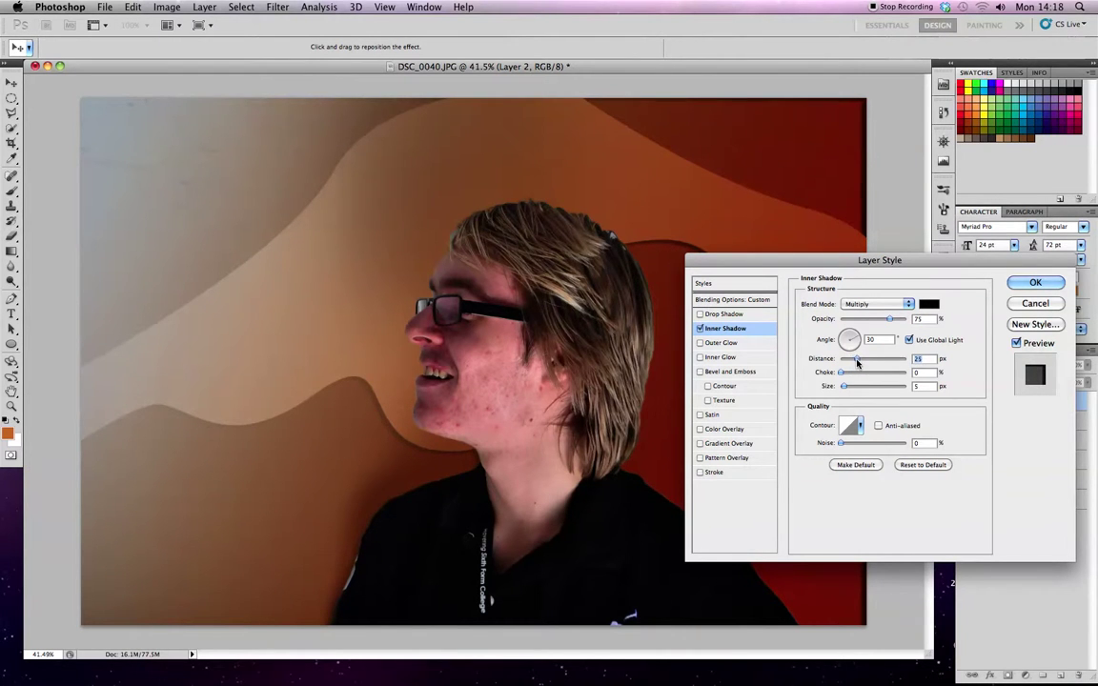
{"action": "left_click", "coordinate": [700, 314]}
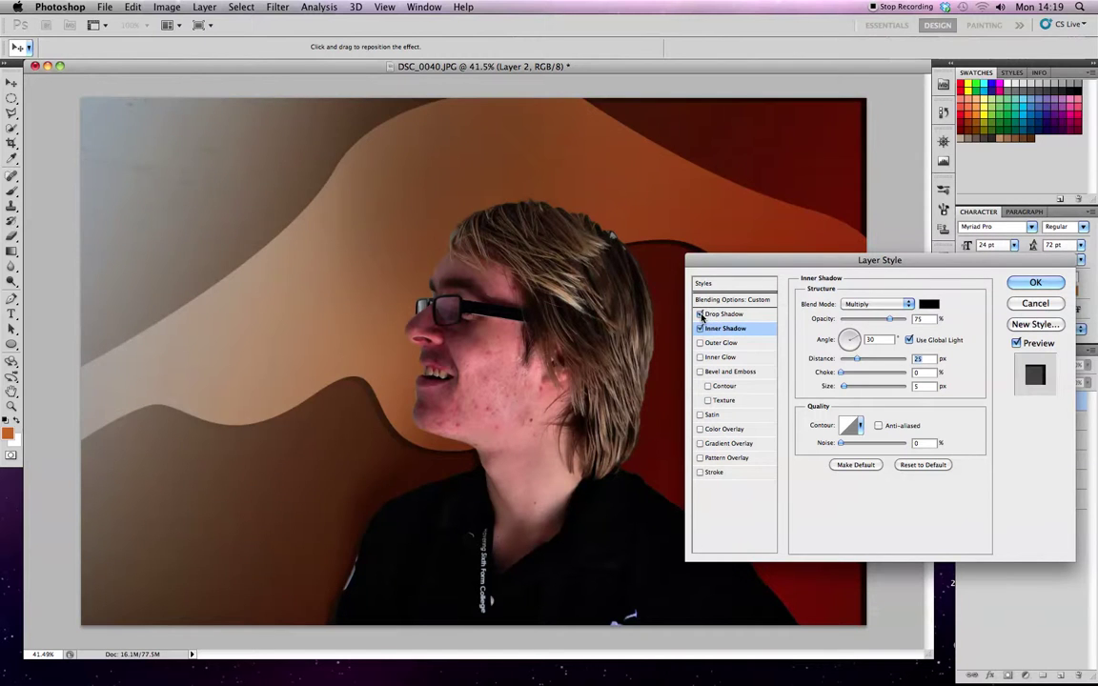
{"action": "left_click", "coordinate": [700, 314]}
{"action": "left_click", "coordinate": [1038, 283]}
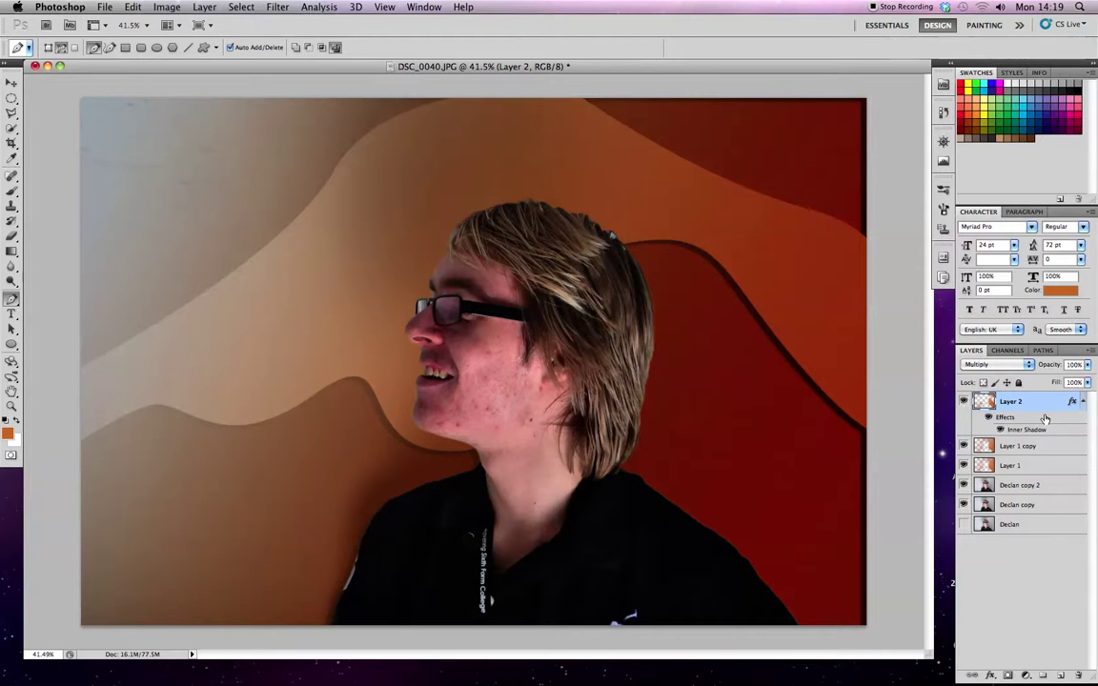
Create a new layer above the wavy gradient layer and fill it with the orange foreground colour using the Paint Bucket
{"action": "key", "text": "super+shift+n"}
{"action": "key", "text": "Return"}
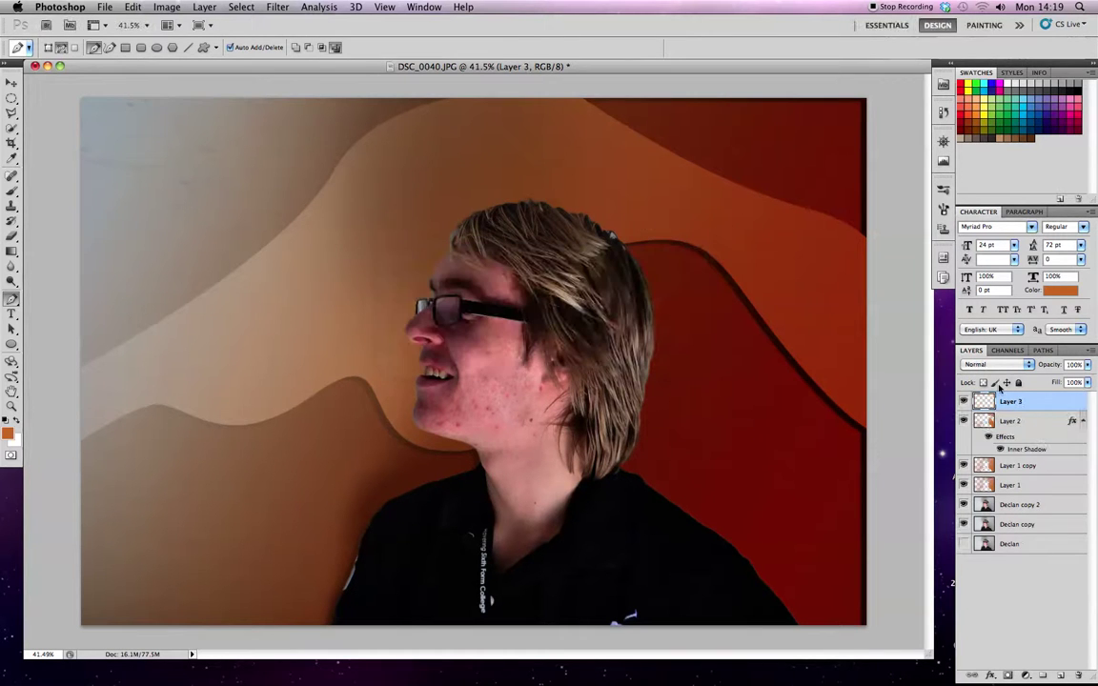
{"action": "left_click", "coordinate": [241, 7]}
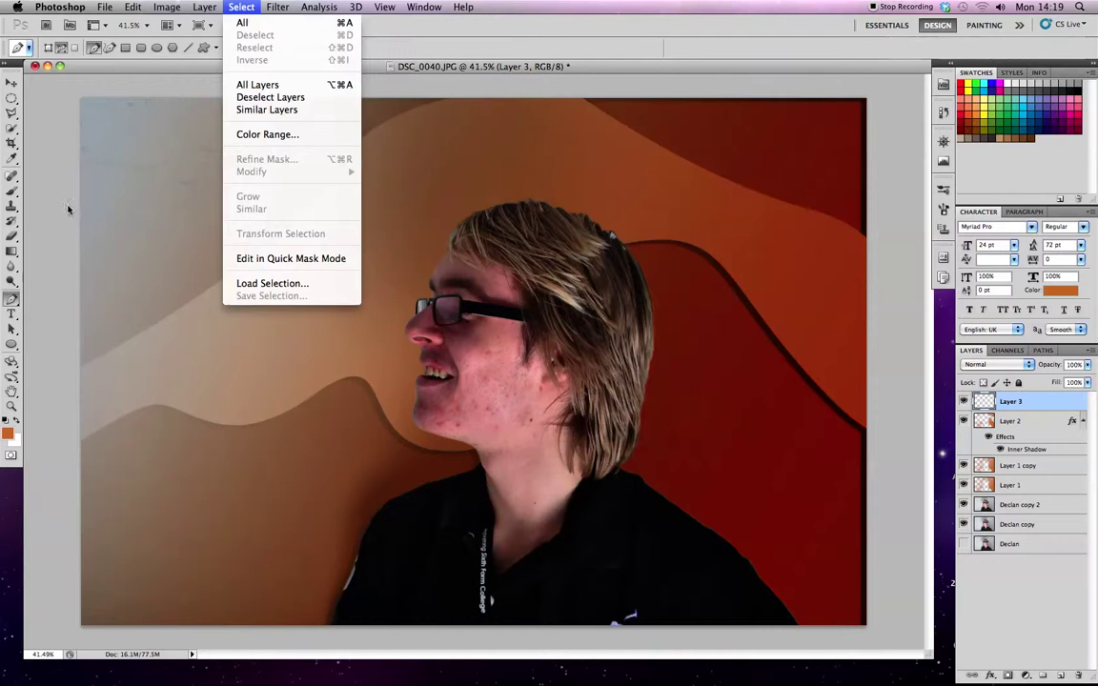
{"action": "left_click", "coordinate": [154, 290]}
{"action": "key", "text": "g"}
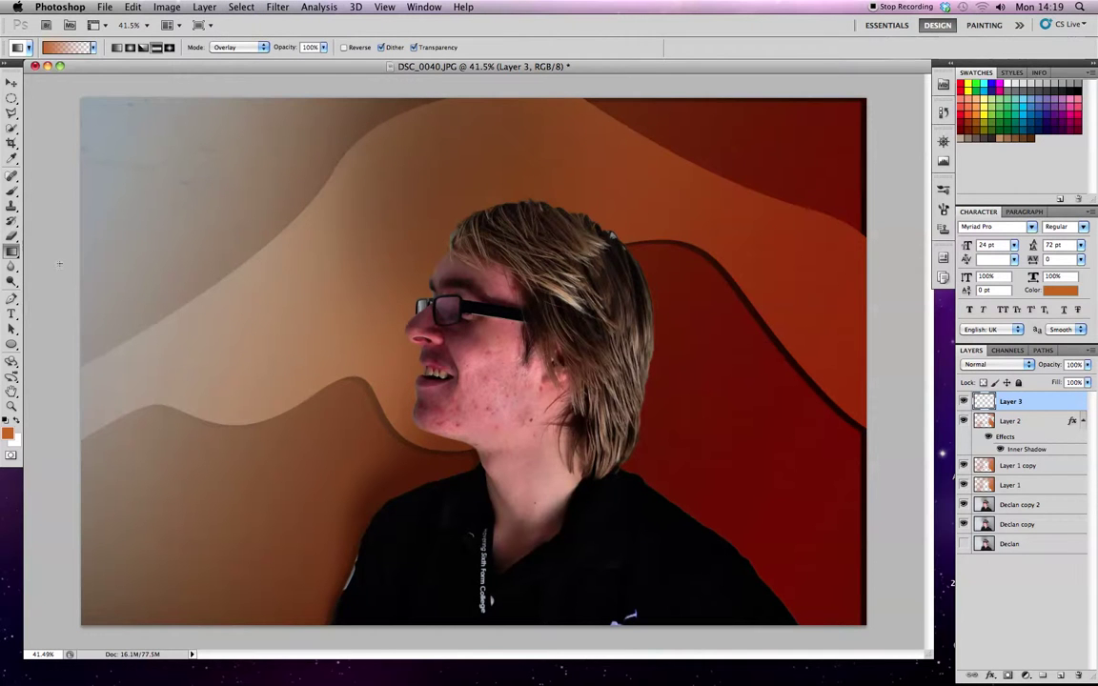
{"action": "left_click", "coordinate": [9, 252]}
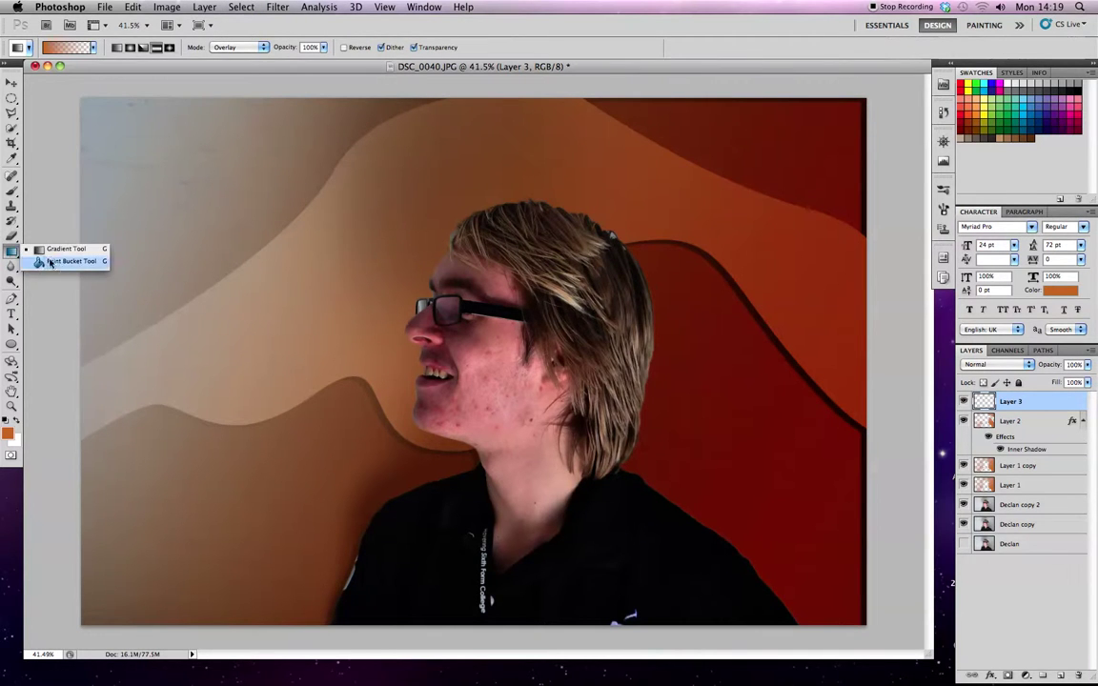
{"action": "left_click", "coordinate": [57, 261]}
{"action": "left_click", "coordinate": [251, 257]}
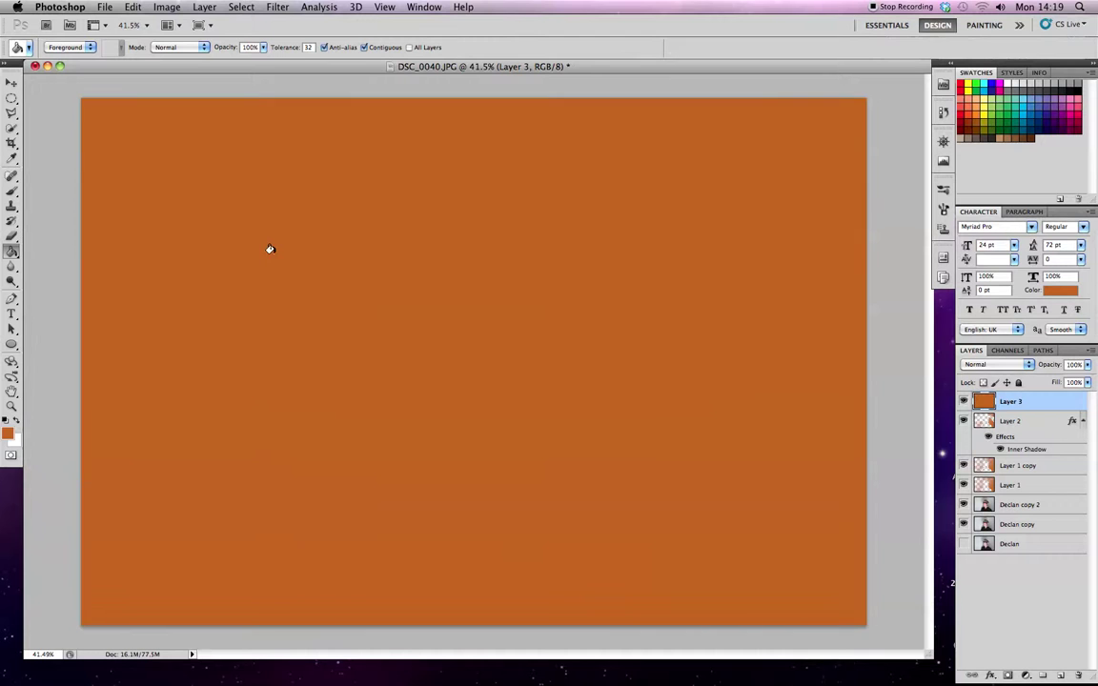
Add monochromatic Gaussian noise of 8.5% to the orange layer
{"action": "left_click", "coordinate": [282, 5]}
{"action": "mouse_move", "coordinate": [300, 135]}
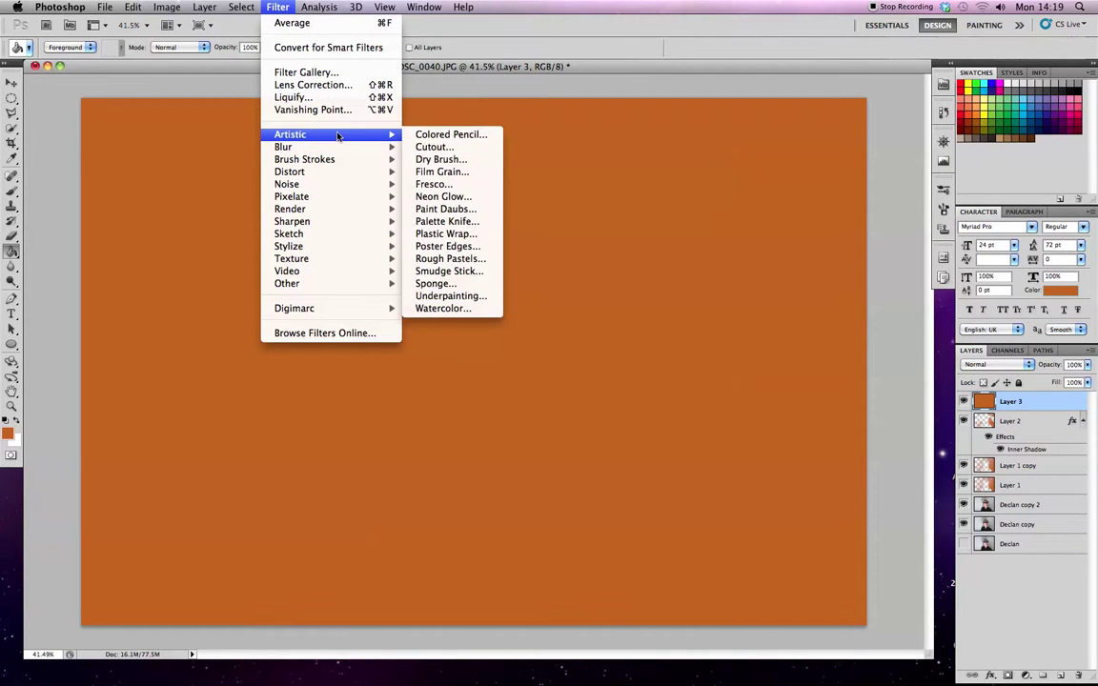
{"action": "mouse_move", "coordinate": [367, 184]}
{"action": "left_click", "coordinate": [434, 184]}
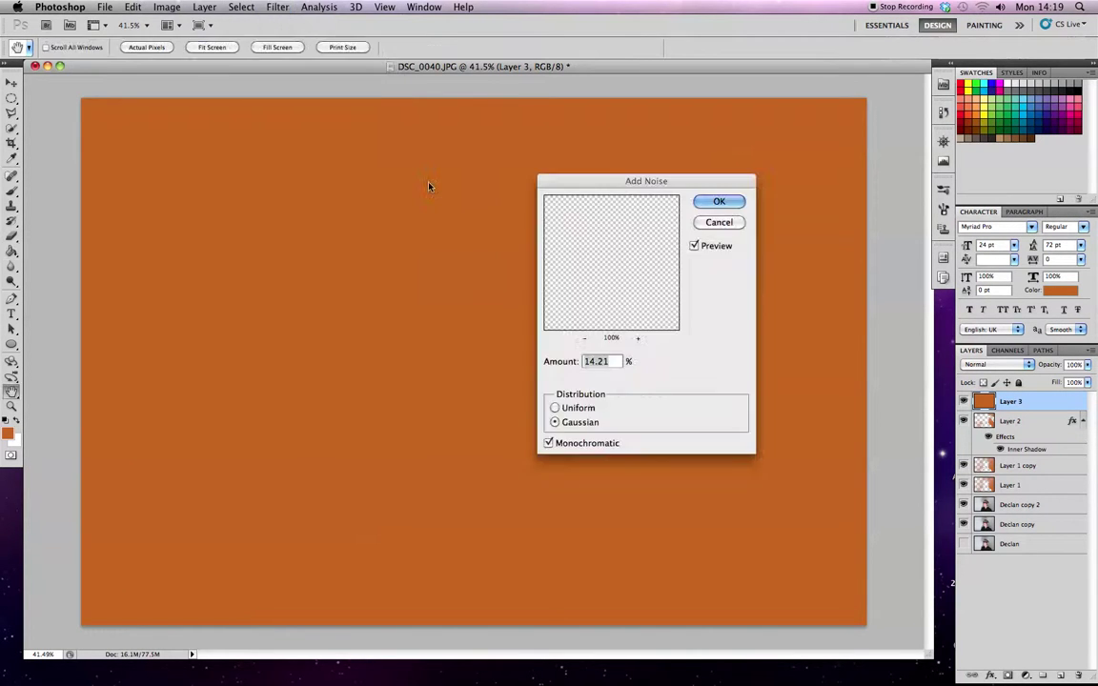
{"action": "left_click_drag", "start_coordinate": [570, 379], "coordinate": [554, 379]}
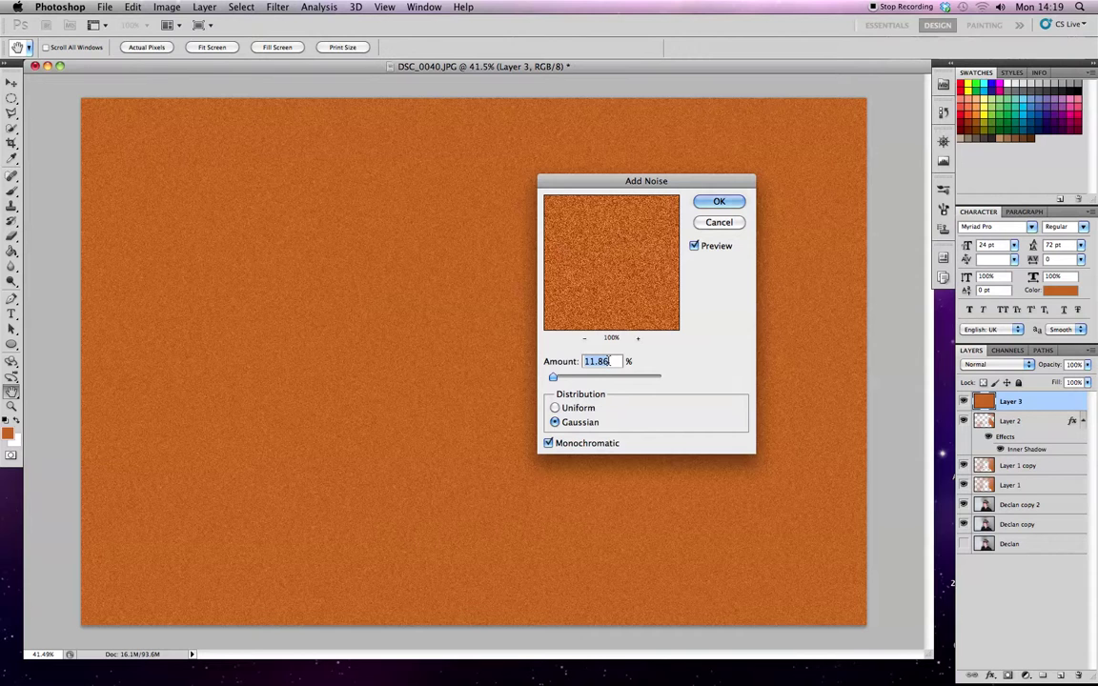
{"action": "type", "text": "8.5"}
{"action": "left_click", "coordinate": [717, 202]}
{"action": "key", "text": "g"}
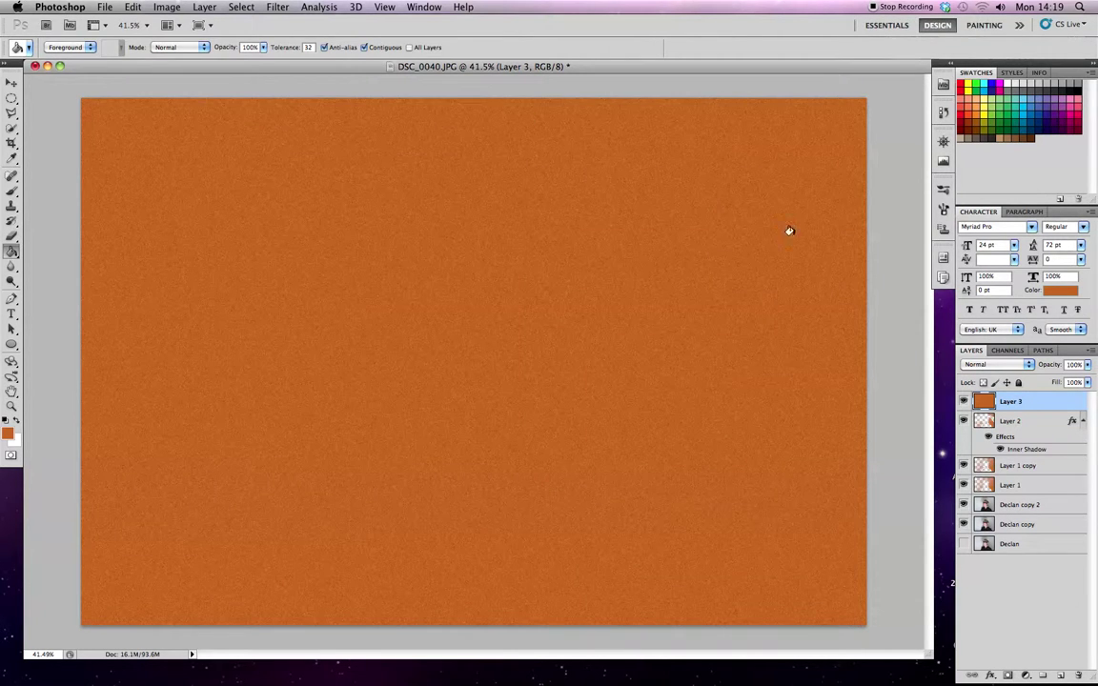
Set the noisy orange layer's blend mode to Multiply
{"action": "left_click", "coordinate": [995, 364]}
{"action": "left_click", "coordinate": [989, 400]}
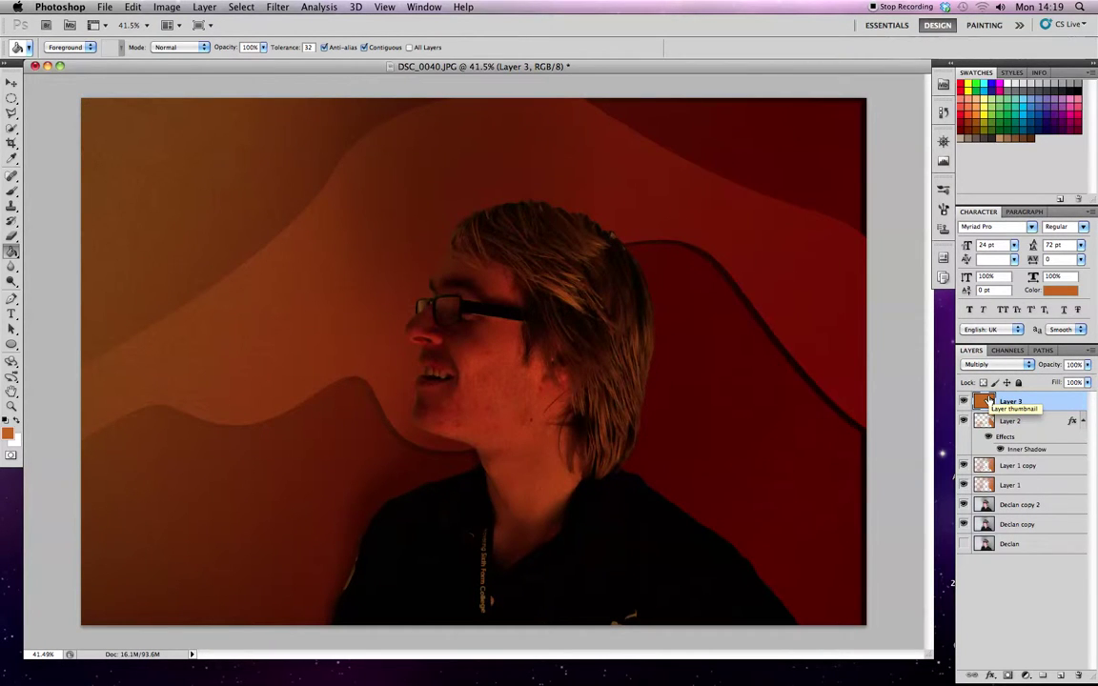
{"action": "left_click", "coordinate": [17, 88]}
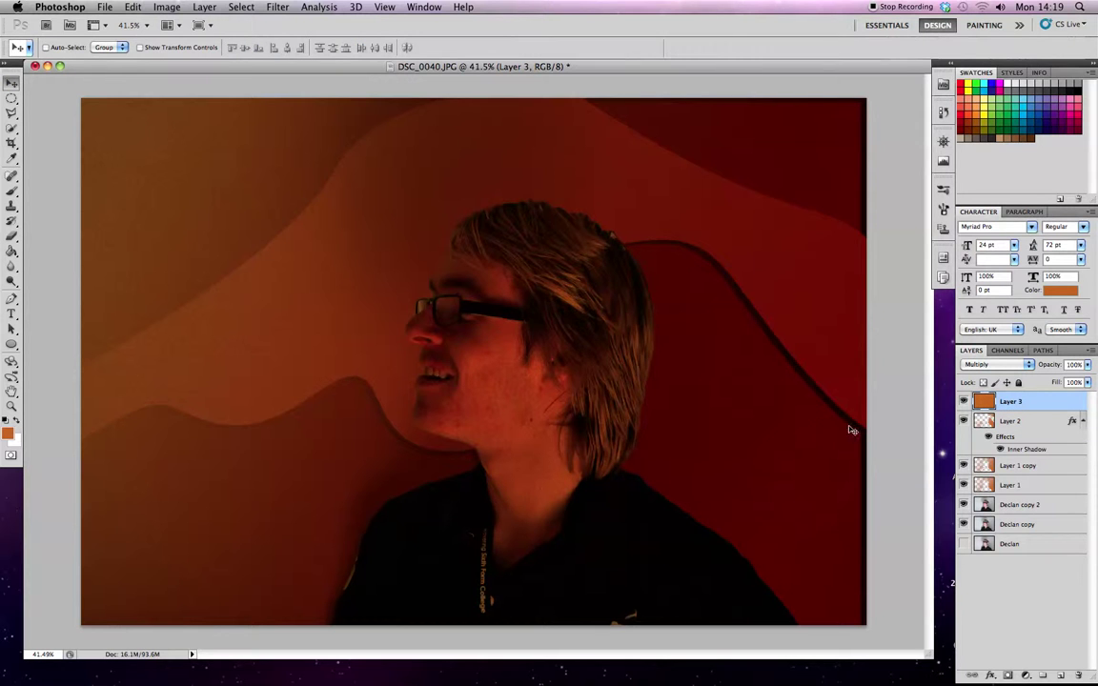
Create a new layer filled with white and place it beneath the portrait copies, just above the hidden original
{"action": "key", "text": "super+shift+n"}
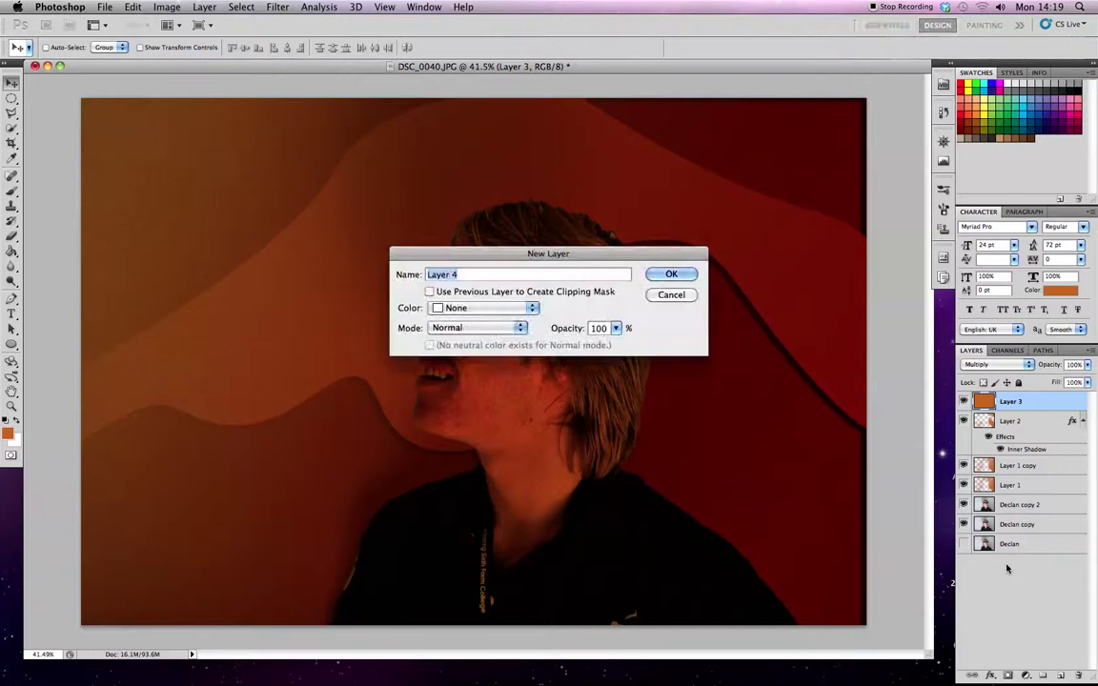
{"action": "key", "text": "Return"}
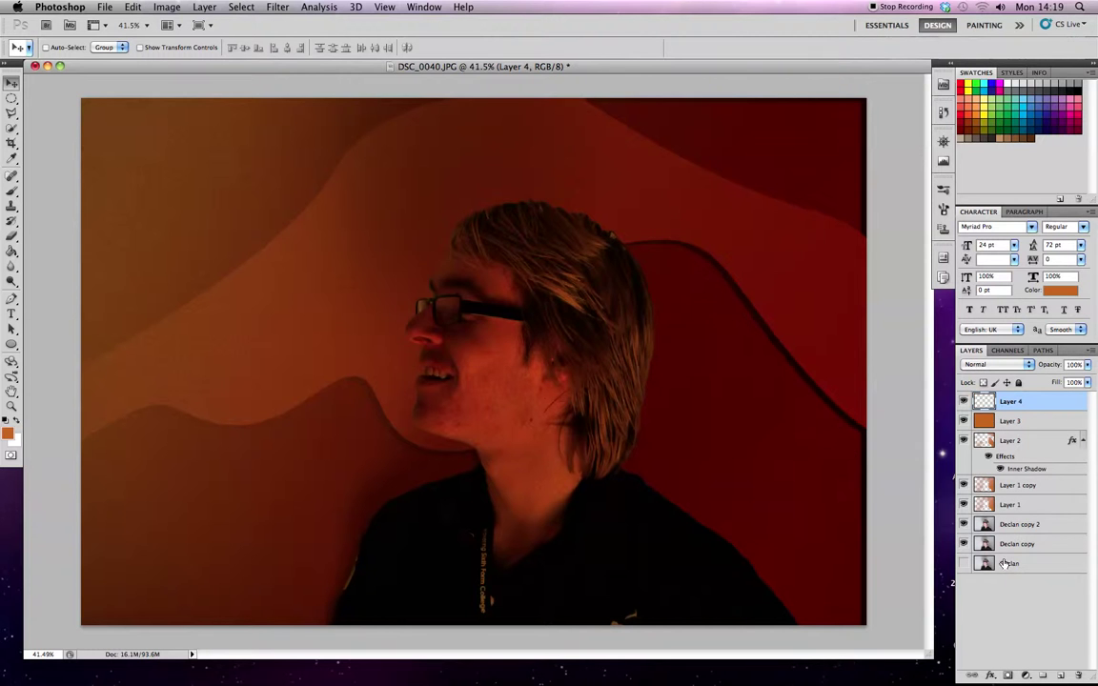
{"action": "left_click", "coordinate": [16, 422]}
{"action": "key", "text": "g"}
{"action": "left_click", "coordinate": [280, 326]}
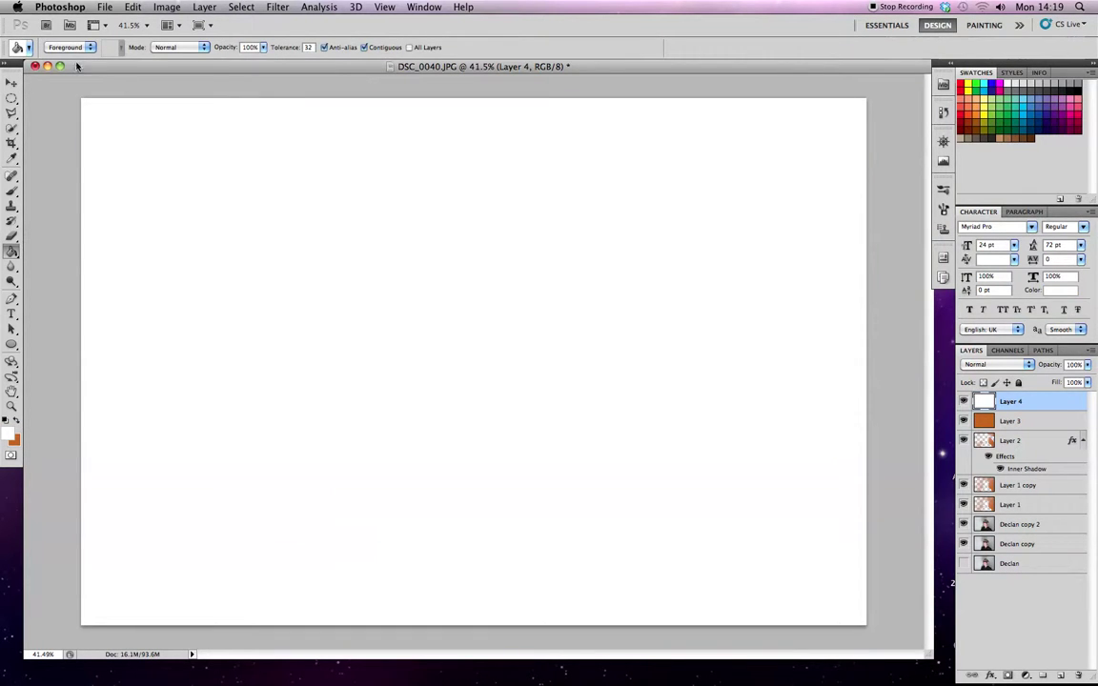
{"action": "left_click", "coordinate": [11, 84]}
{"action": "left_click_drag", "start_coordinate": [1058, 413], "coordinate": [1029, 553]}
Select all layers above the white one and scale them together about the centre to about 94%, leaving a white border
{"action": "left_click", "coordinate": [1010, 404]}
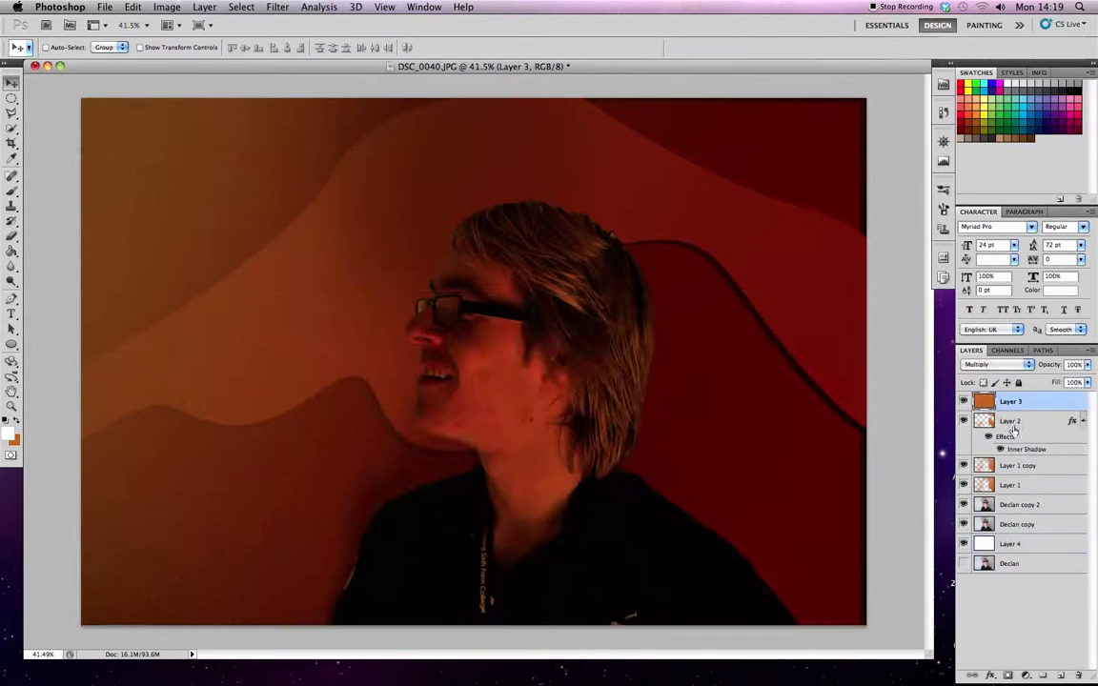
{"action": "left_click", "coordinate": [1023, 527], "text": "shift"}
{"action": "key", "text": "super+t"}
{"action": "left_click_drag", "start_coordinate": [866, 99], "coordinate": [843, 114]}
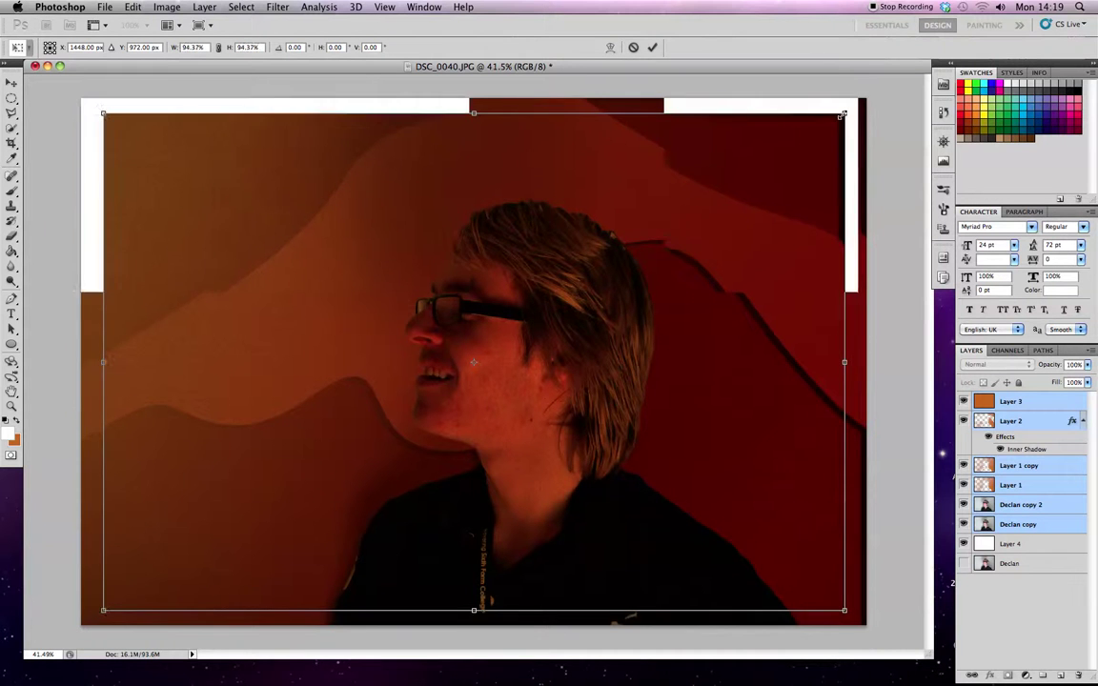
{"action": "key", "text": "Return"}
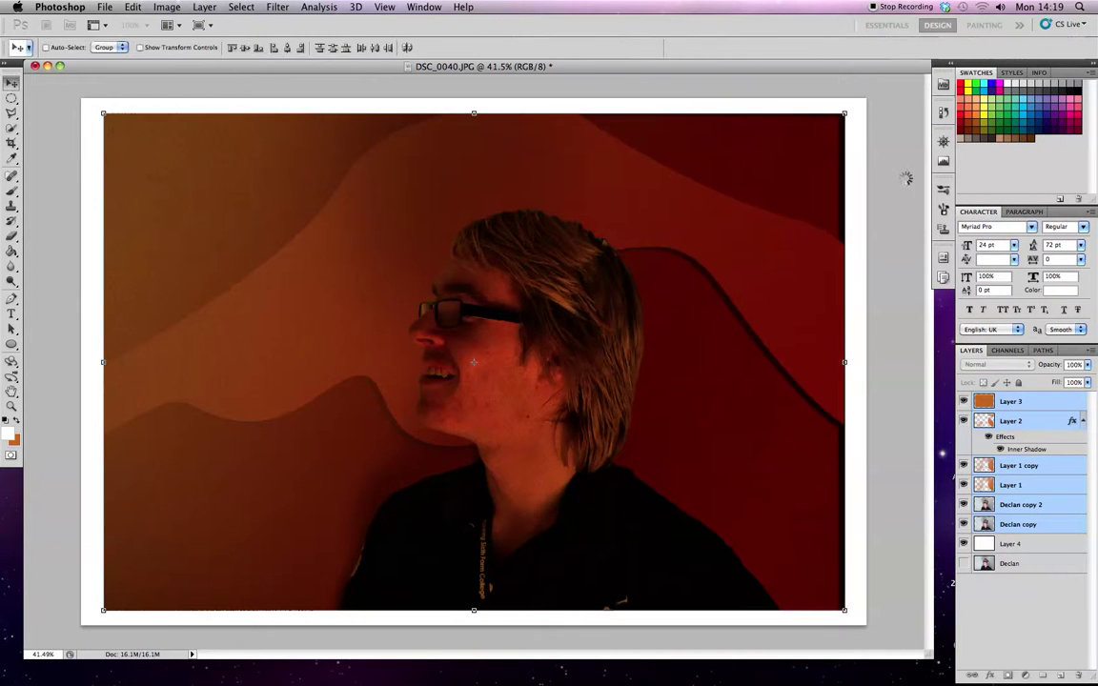